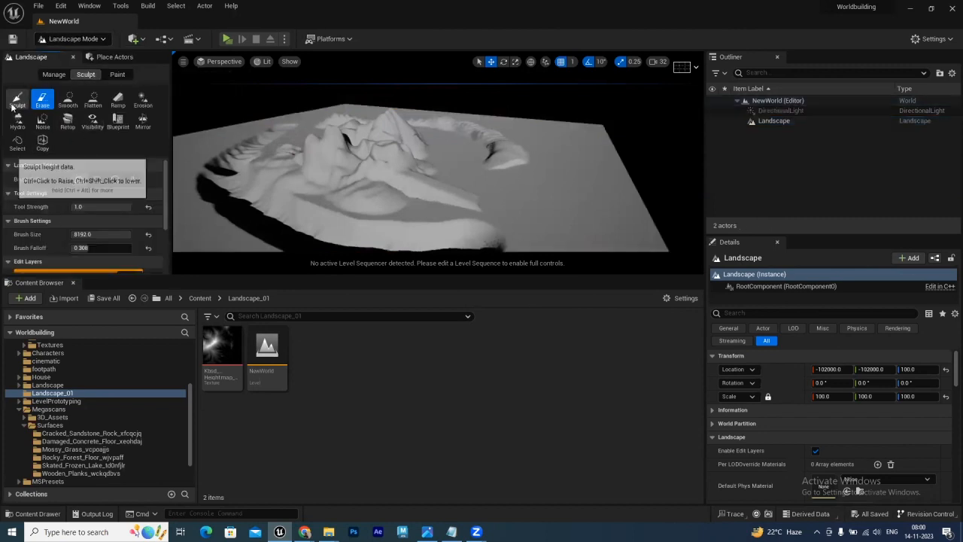
Switch to Selection mode and delete the existing Landscape actor from the level
{"action": "left_click", "coordinate": [55, 73]}
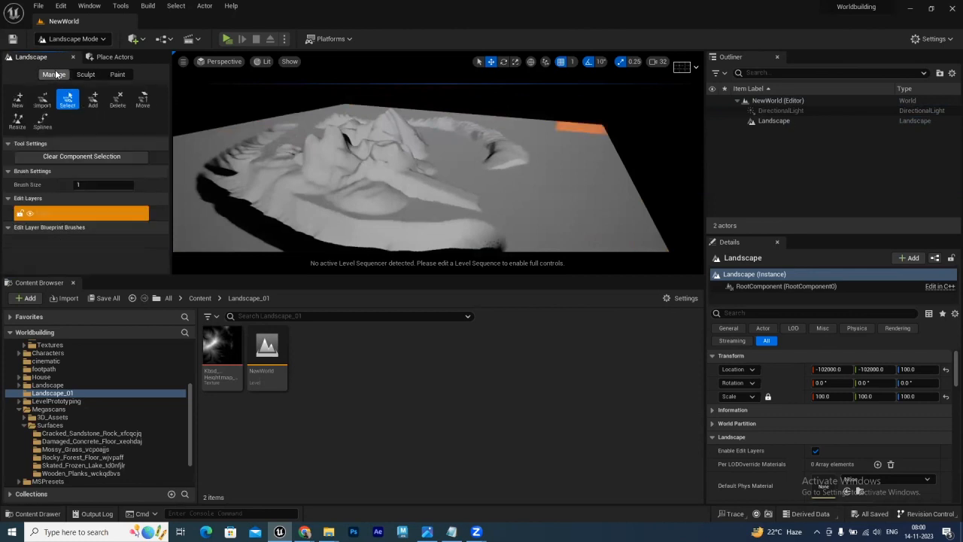
{"action": "left_click", "coordinate": [15, 99]}
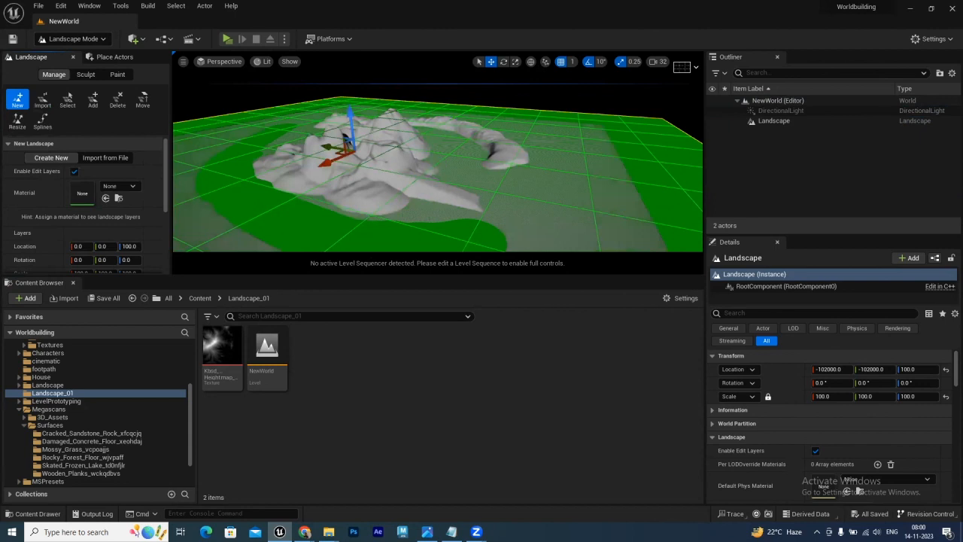
{"action": "left_click", "coordinate": [89, 39]}
{"action": "left_click", "coordinate": [73, 55]}
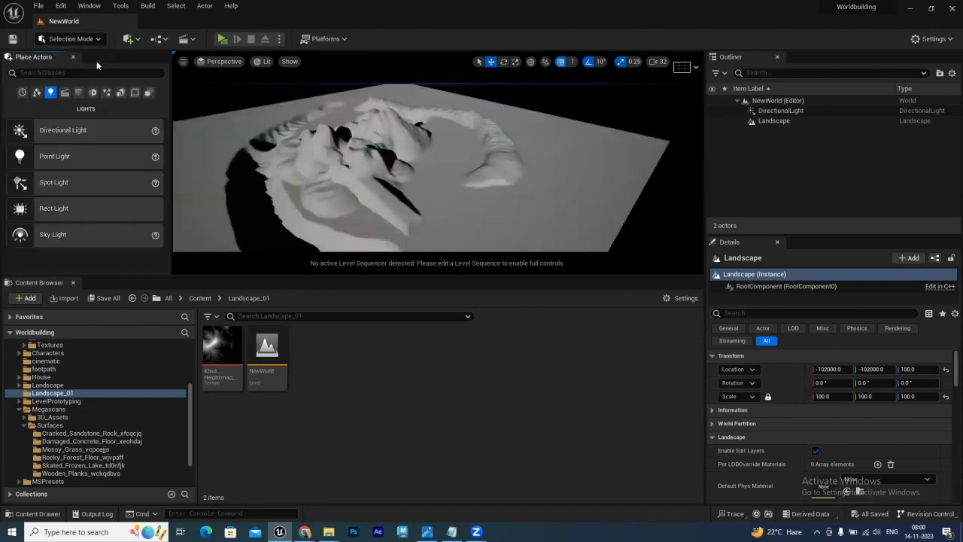
{"action": "left_click", "coordinate": [779, 121]}
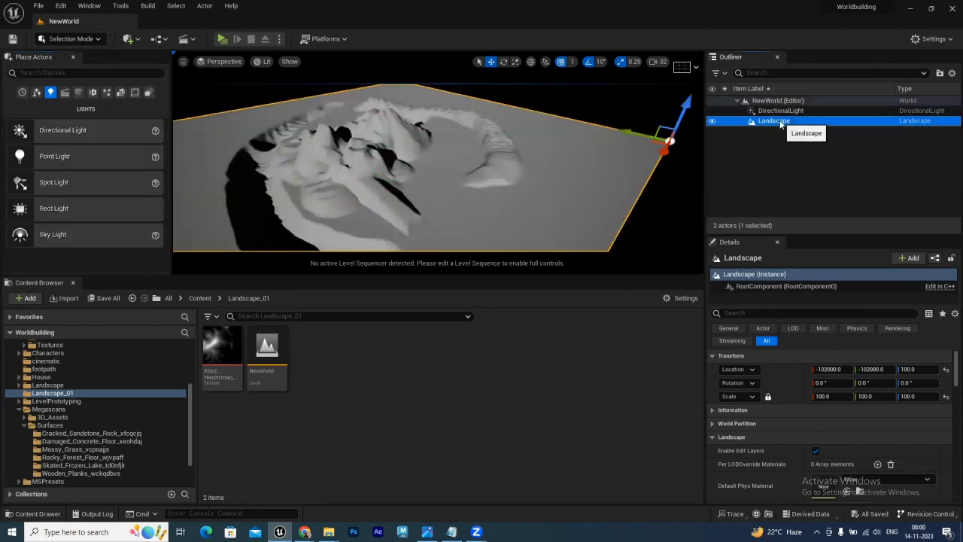
{"action": "key", "text": "Delete"}
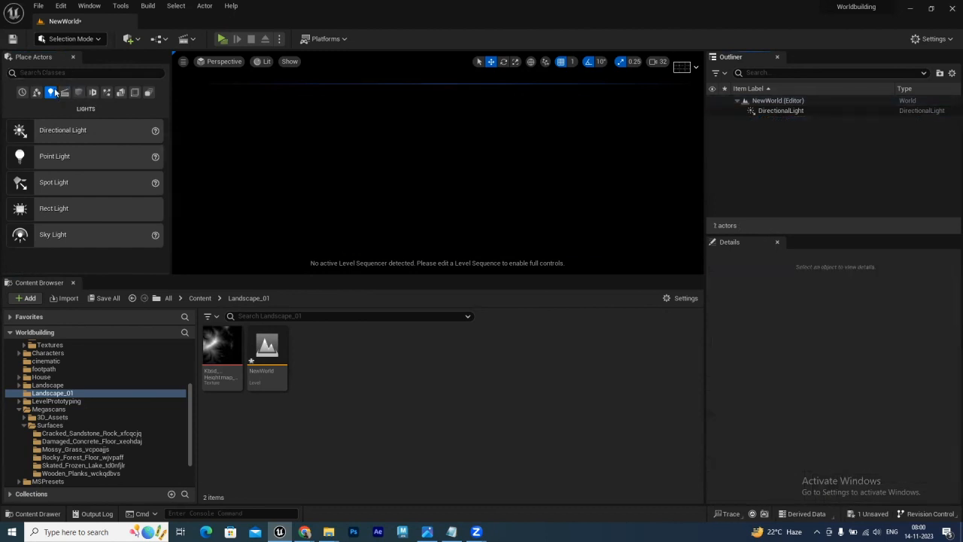
Set up a new landscape in Landscape mode from the 2806×2806 PNG heightmap file on the Desktop
{"action": "left_click", "coordinate": [66, 41]}
{"action": "left_click", "coordinate": [83, 66]}
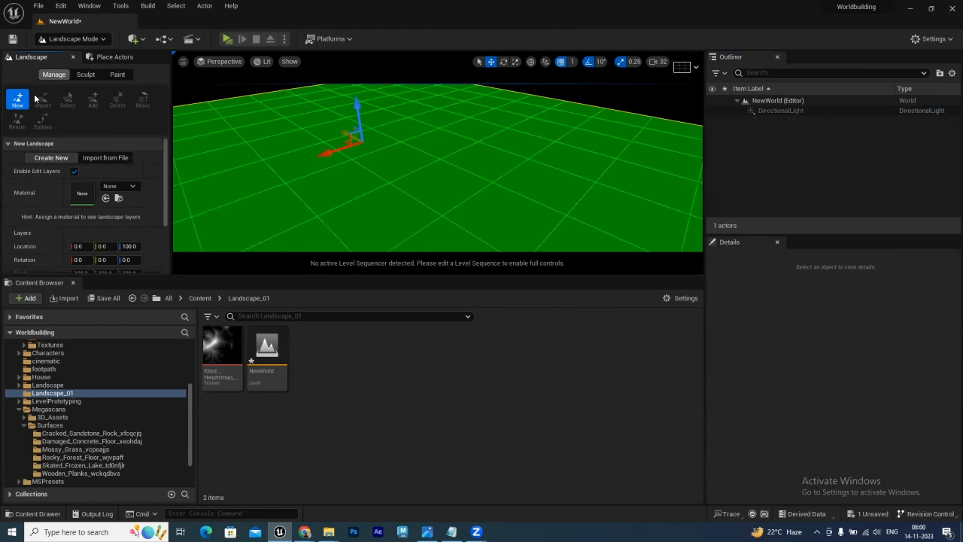
{"action": "left_click", "coordinate": [100, 158]}
{"action": "left_click", "coordinate": [132, 184]}
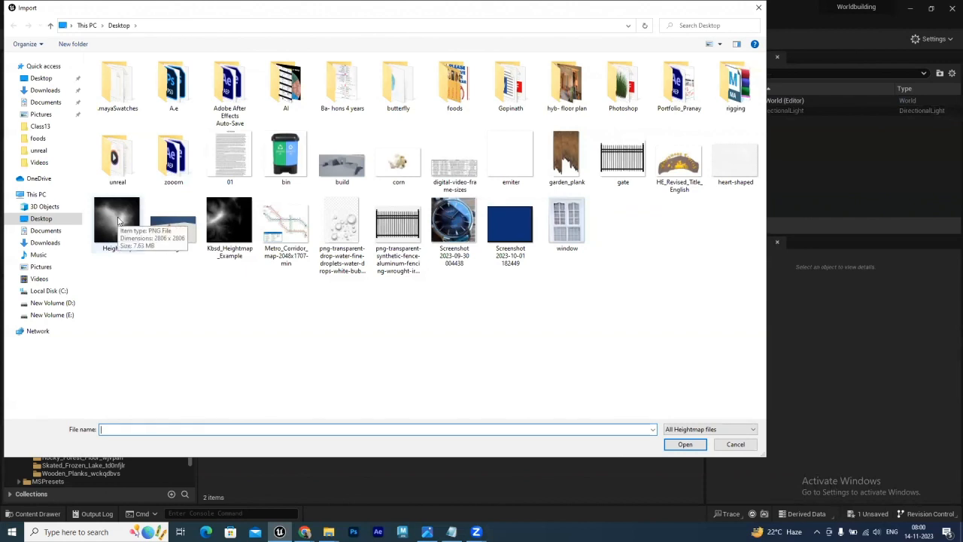
{"action": "left_click", "coordinate": [230, 222]}
{"action": "left_click", "coordinate": [685, 445]}
{"action": "left_click", "coordinate": [133, 185]}
{"action": "double_click", "coordinate": [121, 223]}
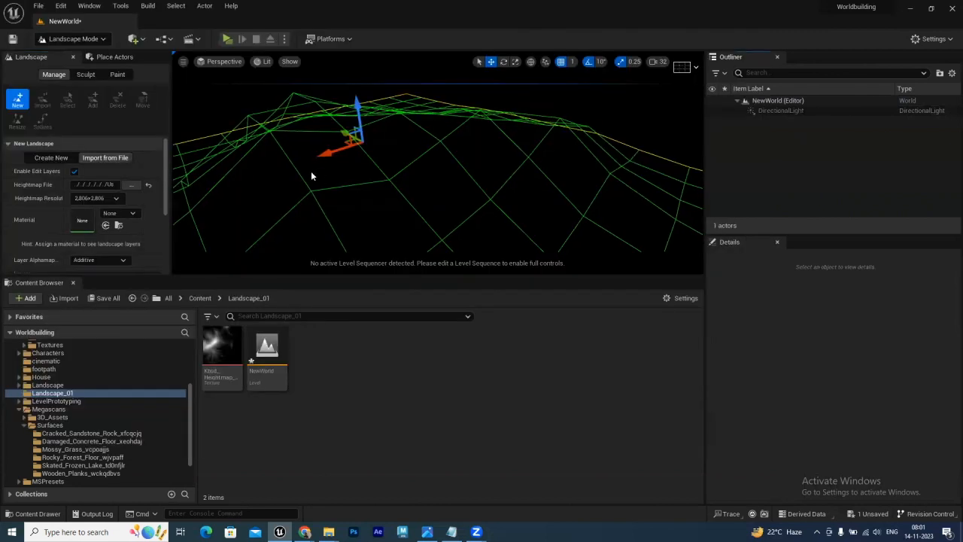
Try 2×2 Sections per component and return to 1×1 Section with the section size at 255×255 Quads
{"action": "left_click_drag", "start_coordinate": [312, 176], "coordinate": [347, 183], "text": "alt"}
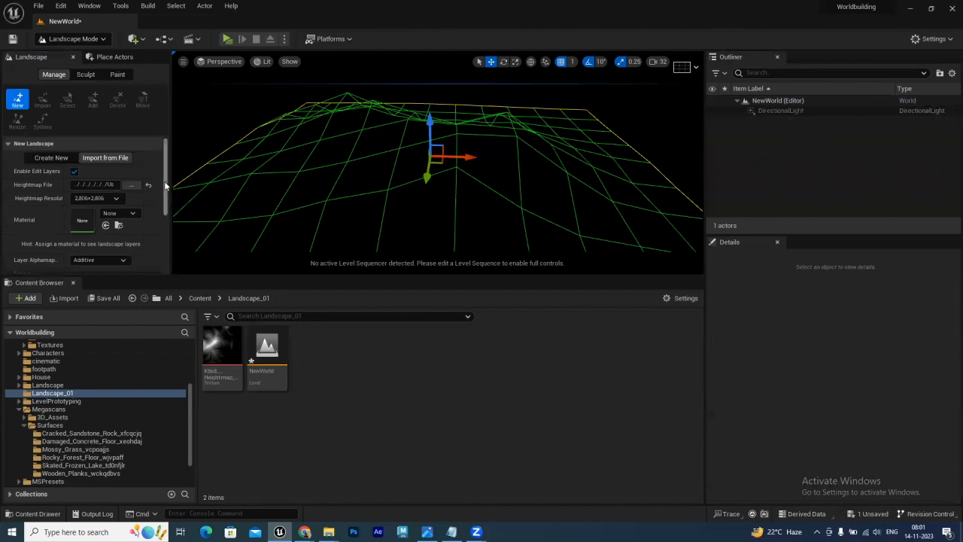
{"action": "scroll", "coordinate": [167, 216], "scroll_direction": "down", "scroll_amount": 5}
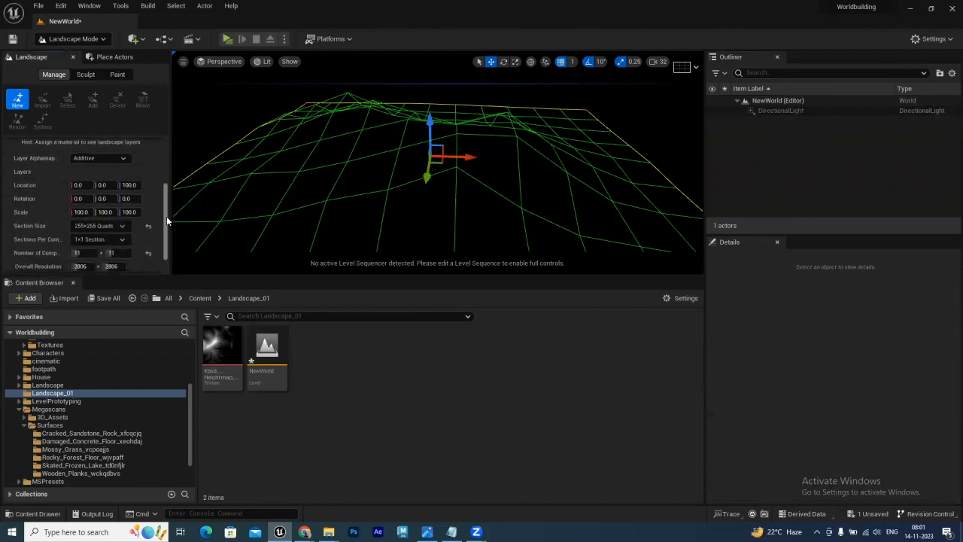
{"action": "left_click", "coordinate": [120, 211]}
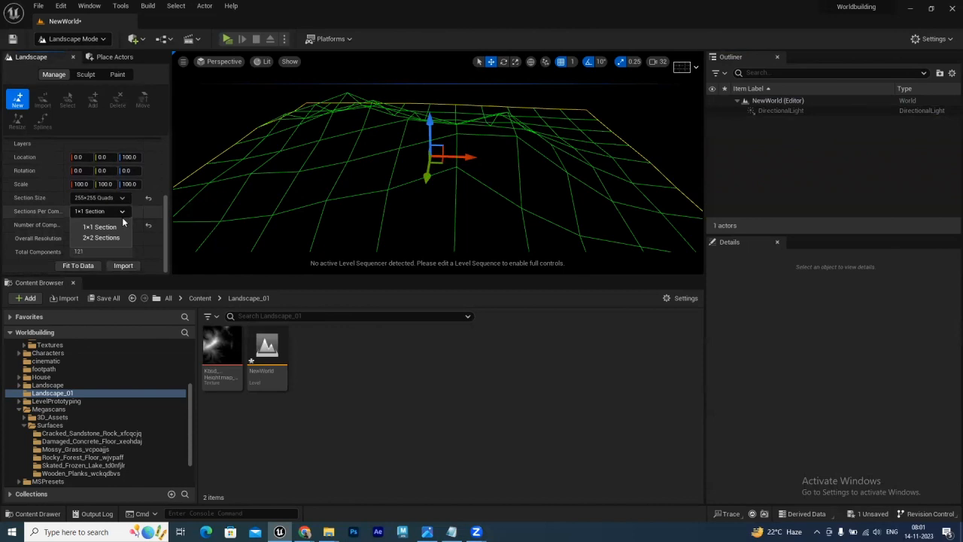
{"action": "left_click", "coordinate": [98, 237]}
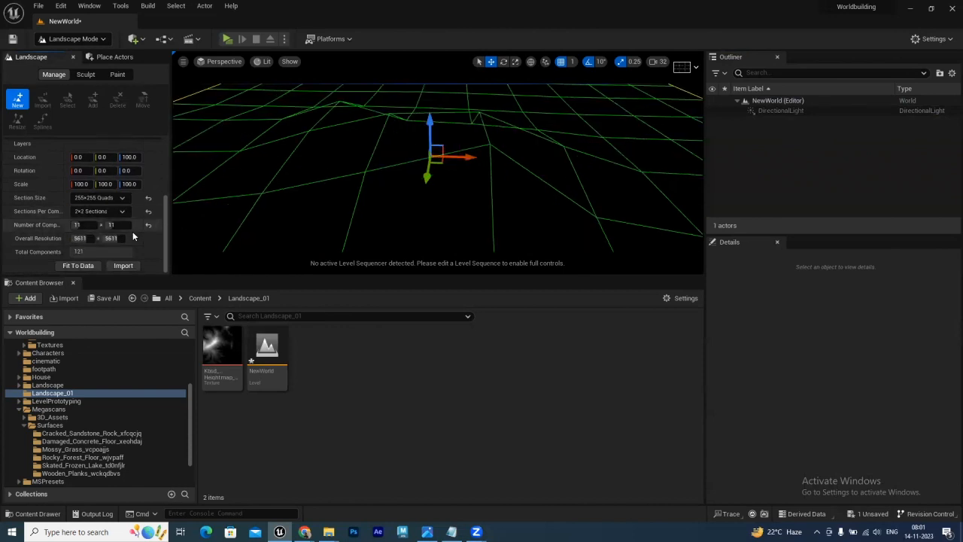
{"action": "left_click", "coordinate": [122, 212]}
{"action": "left_click", "coordinate": [100, 228]}
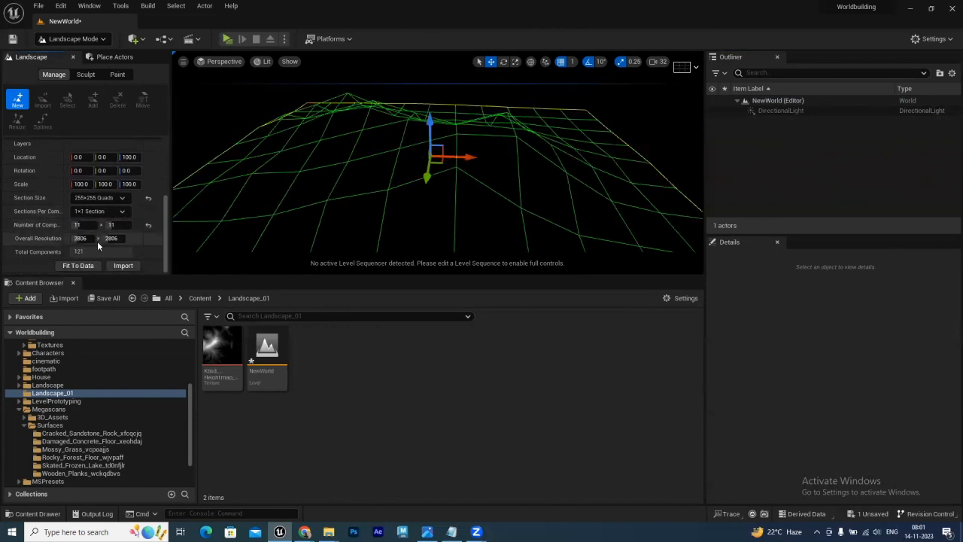
{"action": "left_click", "coordinate": [114, 199]}
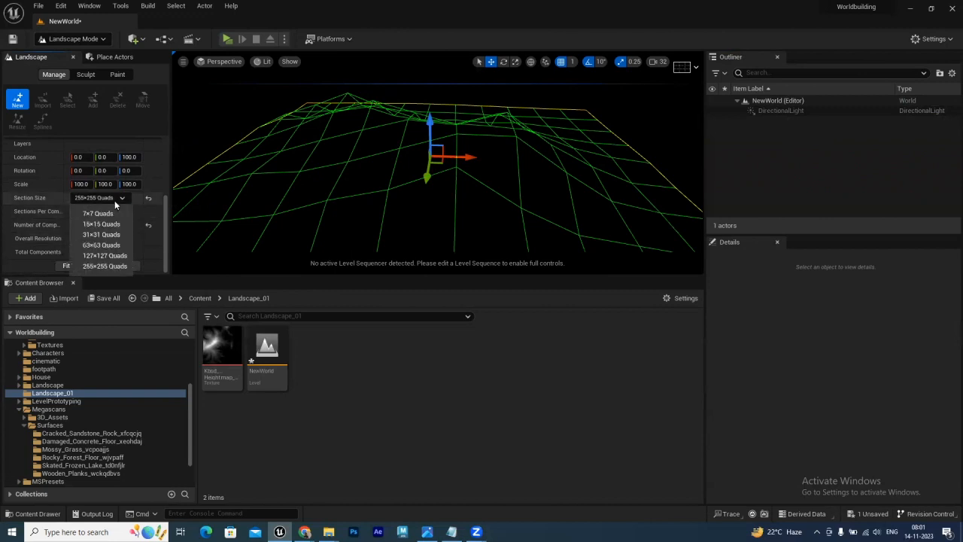
{"action": "left_click", "coordinate": [105, 266]}
Import the heightmap to create the mountain landscape and view the terrain from around it
{"action": "right_click_drag", "start_coordinate": [519, 156], "coordinate": [497, 166]}
{"action": "mouse_move", "coordinate": [373, 168]}
{"action": "right_mouse_down"}
{"action": "mouse_move", "coordinate": [353, 170]}
{"action": "mouse_move", "coordinate": [373, 168]}
{"action": "right_mouse_up"}
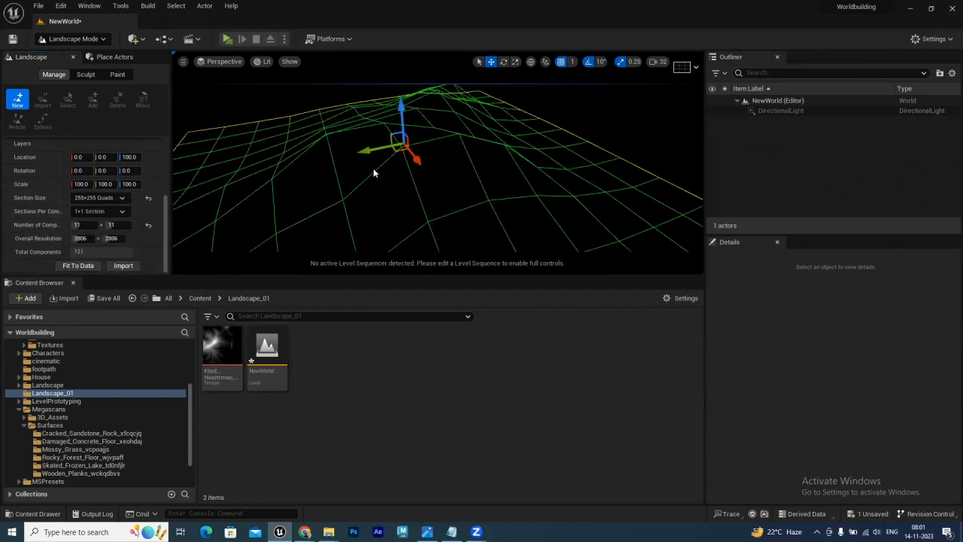
{"action": "scroll", "coordinate": [157, 165], "scroll_direction": "up", "scroll_amount": 3}
{"action": "scroll", "coordinate": [154, 226], "scroll_direction": "down", "scroll_amount": 3}
{"action": "left_click", "coordinate": [124, 267]}
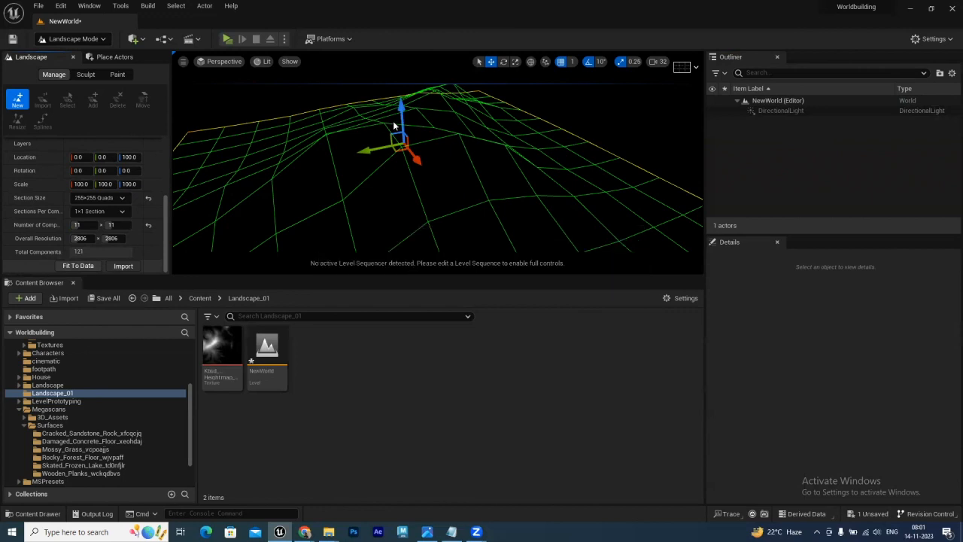
{"action": "mouse_move", "coordinate": [436, 180]}
{"action": "left_mouse_down", "text": "alt"}
{"action": "mouse_move", "coordinate": [225, 180]}
{"action": "mouse_move", "coordinate": [557, 180]}
{"action": "mouse_move", "coordinate": [338, 192]}
{"action": "mouse_move", "coordinate": [211, 187]}
{"action": "left_mouse_up", "text": "alt"}
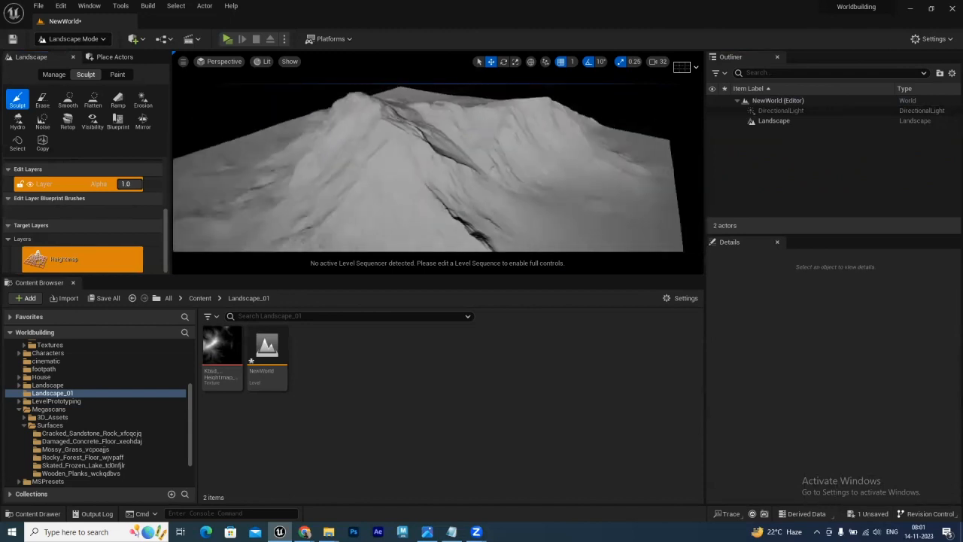
{"action": "mouse_move", "coordinate": [540, 161]}
{"action": "left_mouse_down", "text": "alt"}
{"action": "mouse_move", "coordinate": [516, 175]}
{"action": "mouse_move", "coordinate": [636, 198]}
{"action": "left_mouse_up", "text": "alt"}
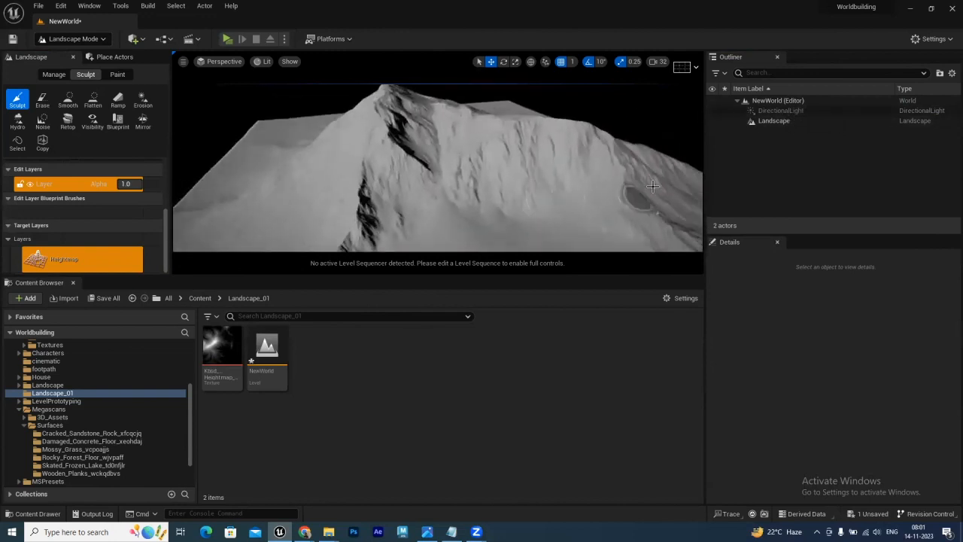
Try the Smooth brush down the dark ridge on the mountain's slope and undo the stroke
{"action": "left_click", "coordinate": [67, 98]}
{"action": "mouse_move", "coordinate": [361, 185]}
{"action": "left_mouse_down"}
{"action": "mouse_move", "coordinate": [357, 221]}
{"action": "mouse_move", "coordinate": [332, 247]}
{"action": "left_mouse_up"}
{"action": "mouse_move", "coordinate": [425, 177]}
{"action": "right_mouse_down"}
{"action": "mouse_move", "coordinate": [380, 164]}
{"action": "mouse_move", "coordinate": [405, 184]}
{"action": "right_mouse_up"}
{"action": "key", "text": "ctrl+z"}
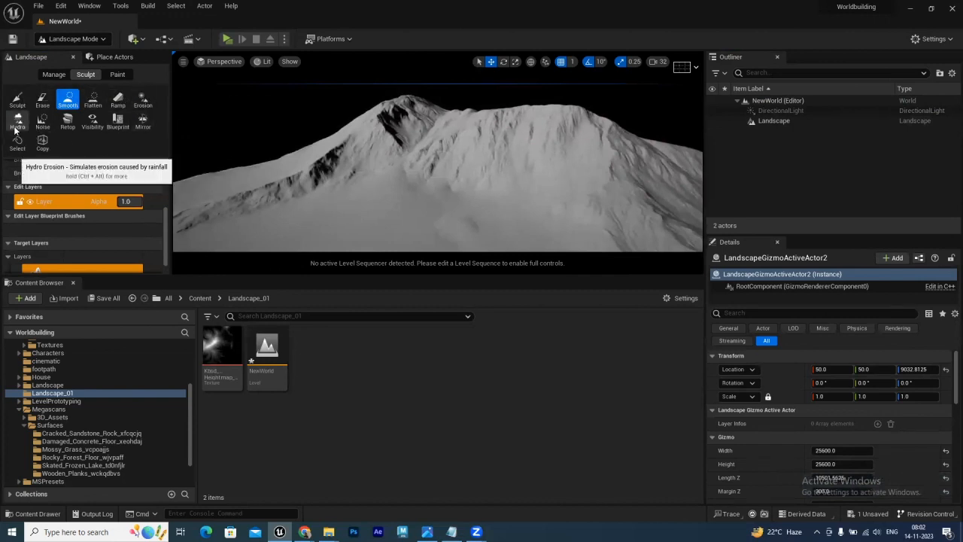
Activate the Erosion sculpt tool and examine the mountain's slopes from several angles
{"action": "left_click", "coordinate": [141, 100]}
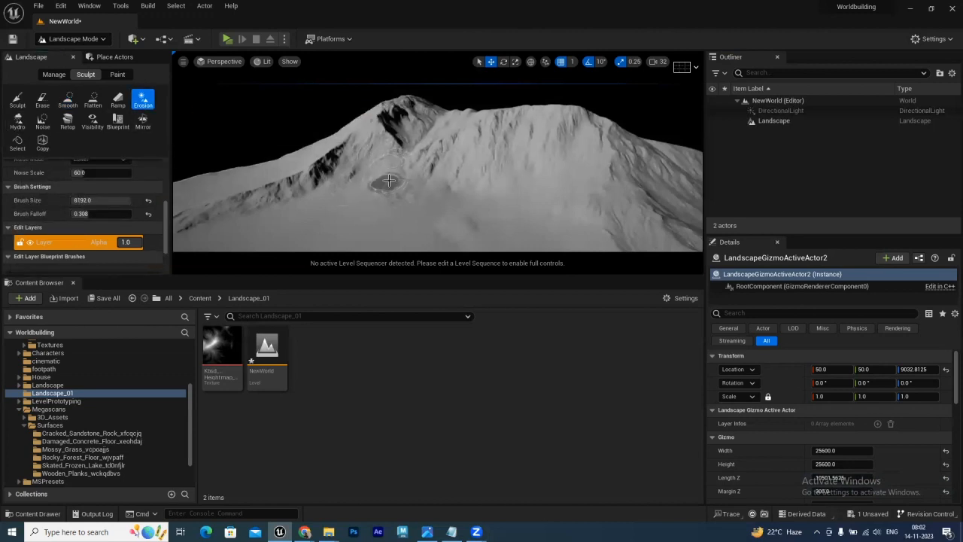
{"action": "right_click_drag", "start_coordinate": [402, 192], "coordinate": [425, 187]}
{"action": "right_click_drag", "start_coordinate": [489, 163], "coordinate": [489, 162]}
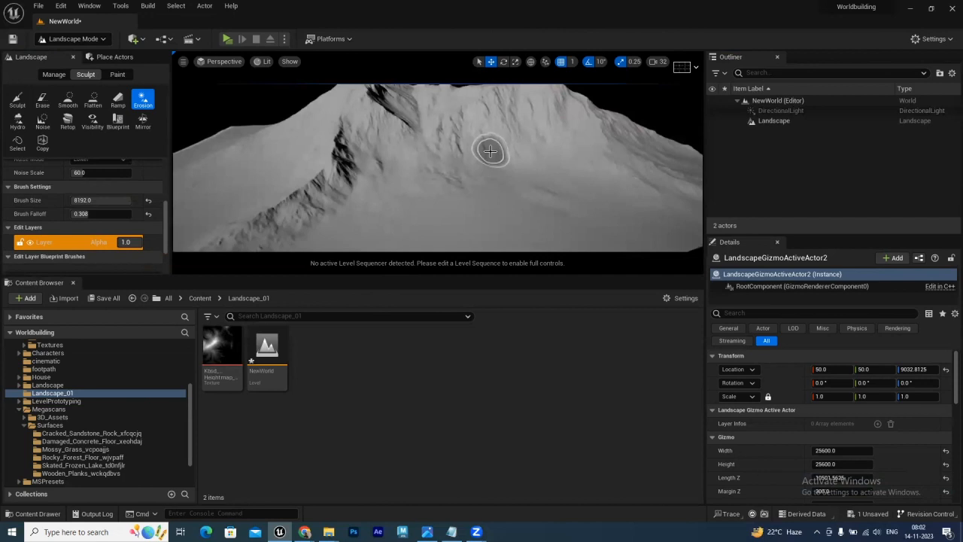
{"action": "right_click_drag", "start_coordinate": [447, 167], "coordinate": [446, 175]}
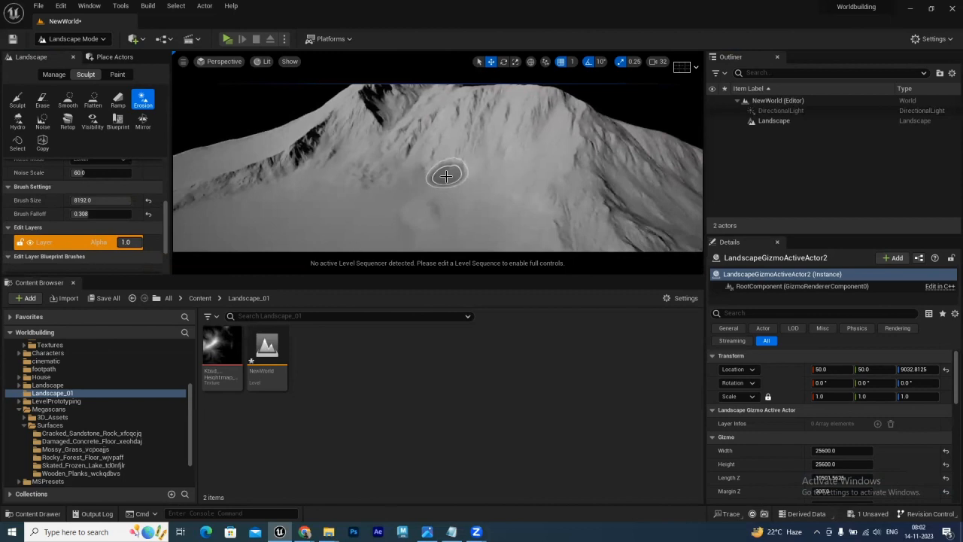
{"action": "right_click_drag", "start_coordinate": [446, 175], "coordinate": [447, 170]}
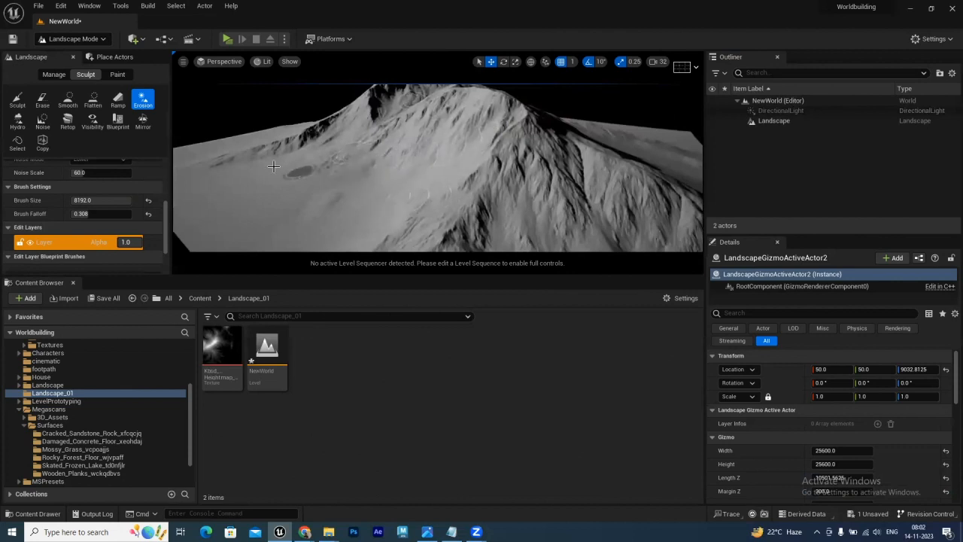
{"action": "right_click_drag", "start_coordinate": [331, 163], "coordinate": [331, 163]}
{"action": "right_click_drag", "start_coordinate": [391, 158], "coordinate": [384, 158]}
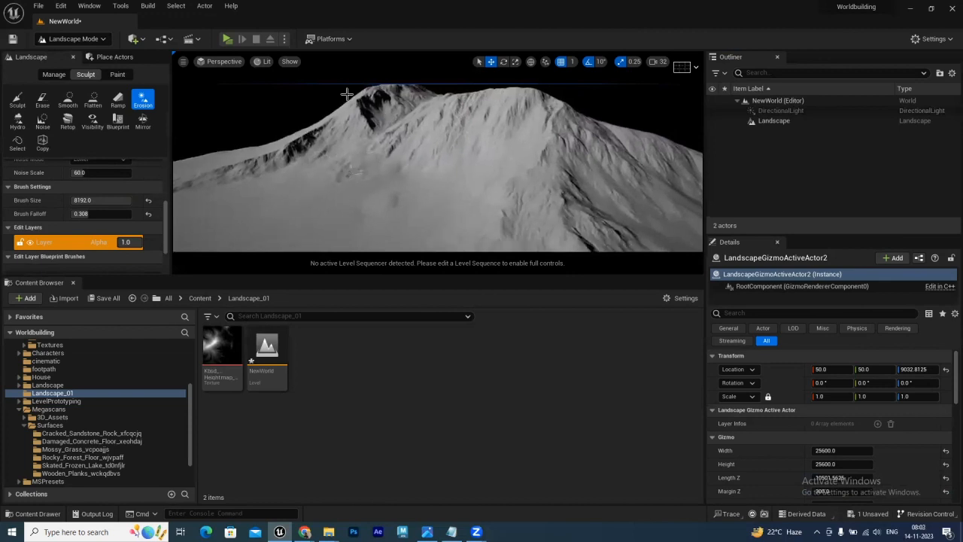
Leave landscape sculpting and return to Selection mode
{"action": "left_click", "coordinate": [98, 39]}
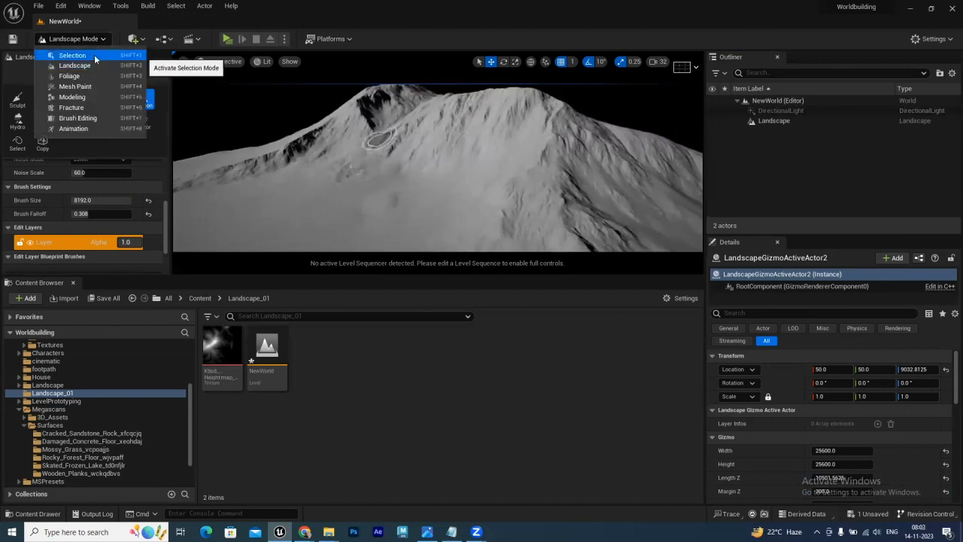
{"action": "left_click", "coordinate": [94, 54]}
{"action": "mouse_move", "coordinate": [417, 183]}
{"action": "right_mouse_down"}
{"action": "mouse_move", "coordinate": [444, 185]}
{"action": "mouse_move", "coordinate": [410, 186]}
{"action": "right_mouse_up"}
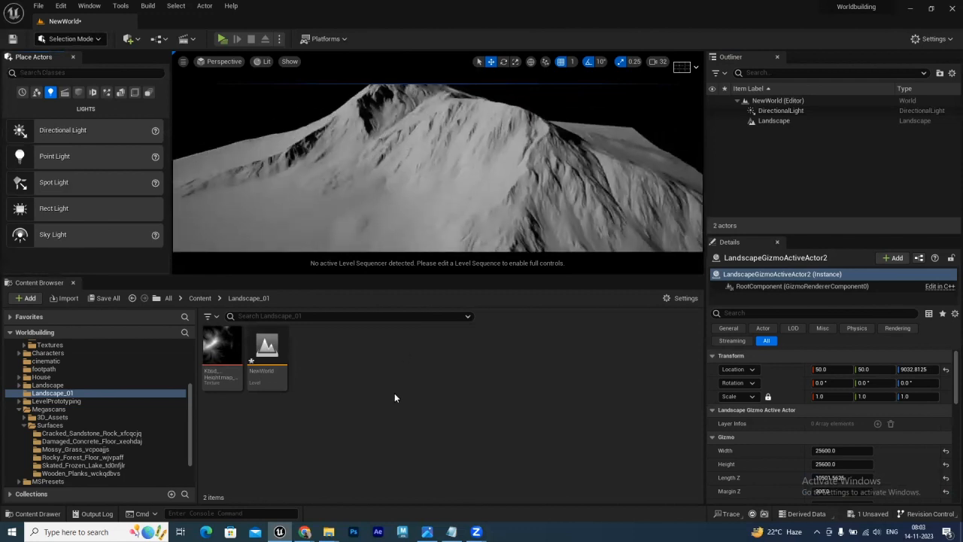
{"action": "right_click", "coordinate": [342, 372]}
{"action": "left_click", "coordinate": [319, 403]}
{"action": "left_click", "coordinate": [134, 39]}
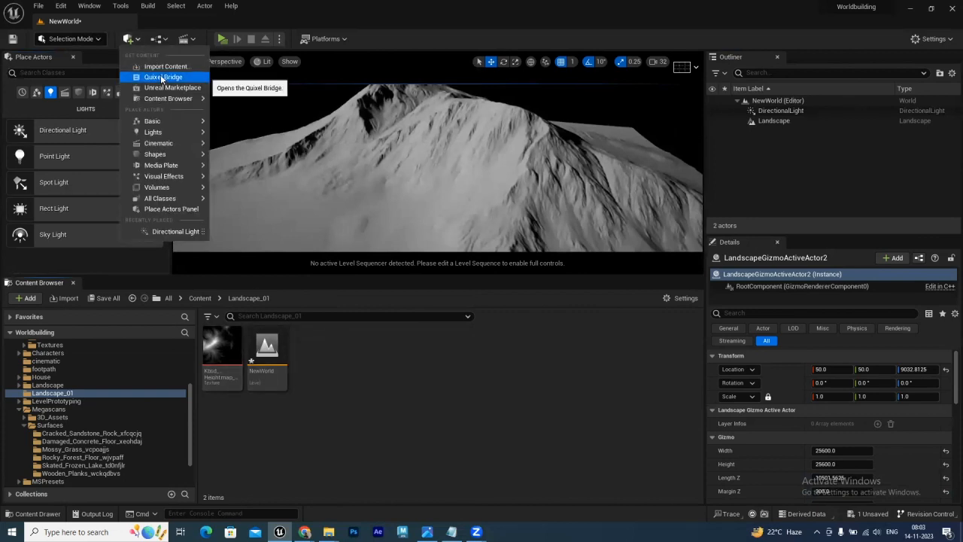
Look through the Megascans surface folders from Cracked_Sandstone_Rock to Wooden_Planks for usable landscape textures
{"action": "left_click", "coordinate": [85, 433]}
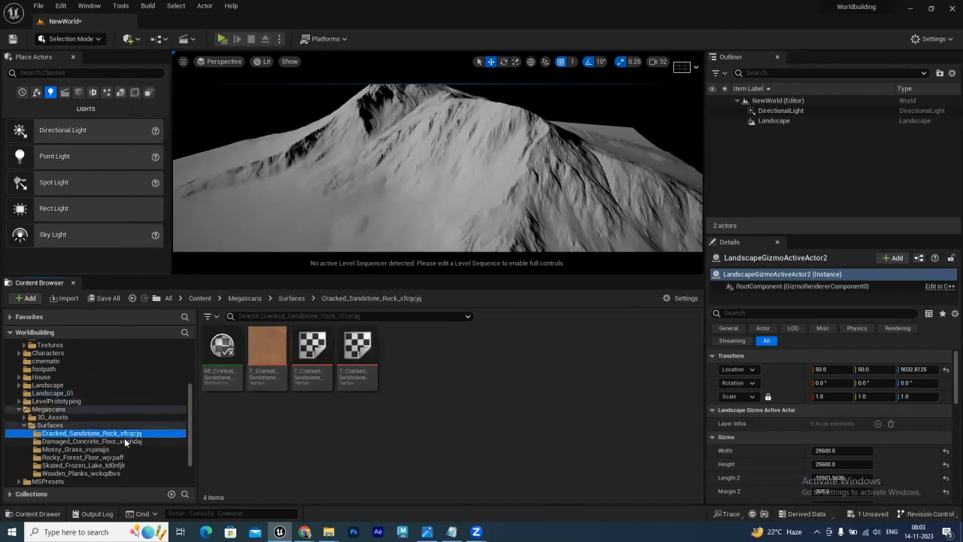
{"action": "left_click", "coordinate": [125, 443]}
{"action": "left_click", "coordinate": [94, 450]}
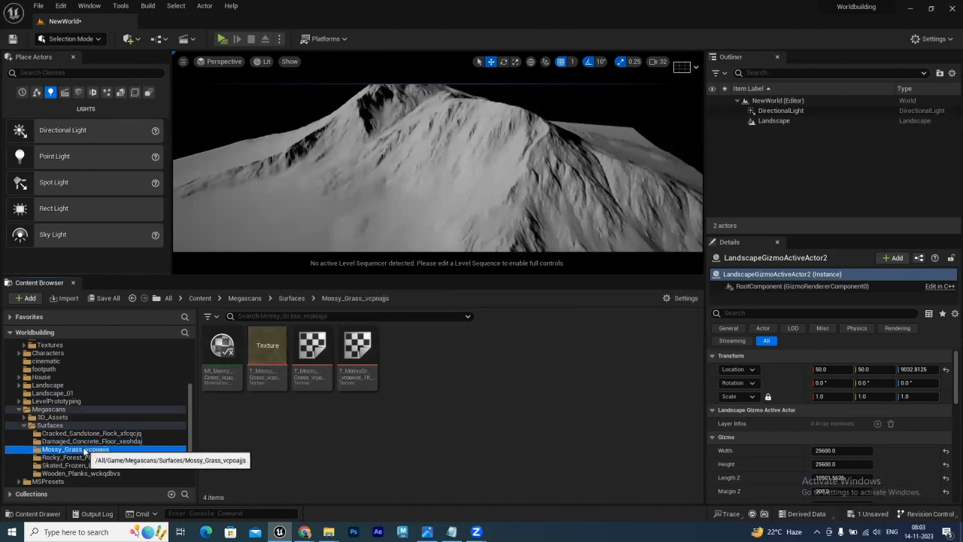
{"action": "left_click", "coordinate": [84, 458]}
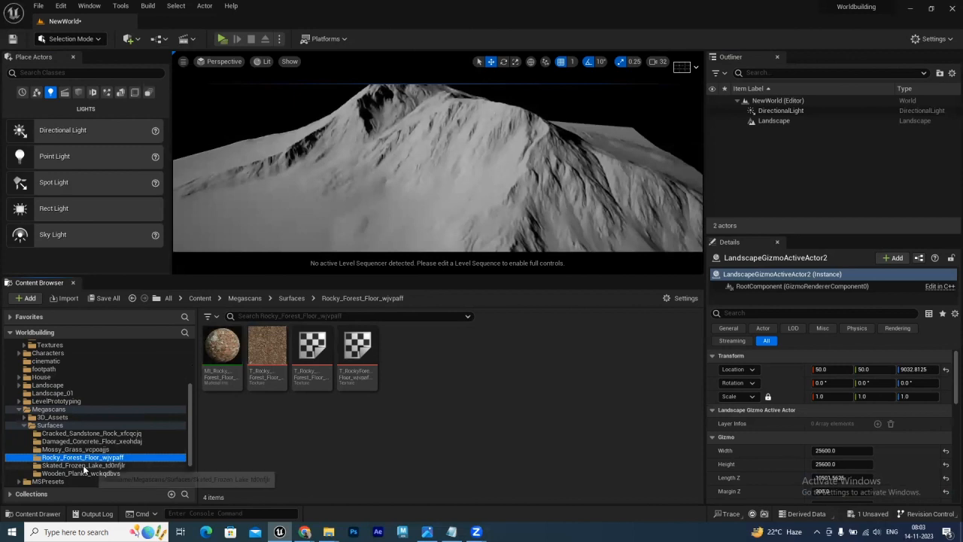
{"action": "left_click", "coordinate": [84, 466]}
{"action": "left_click", "coordinate": [97, 474]}
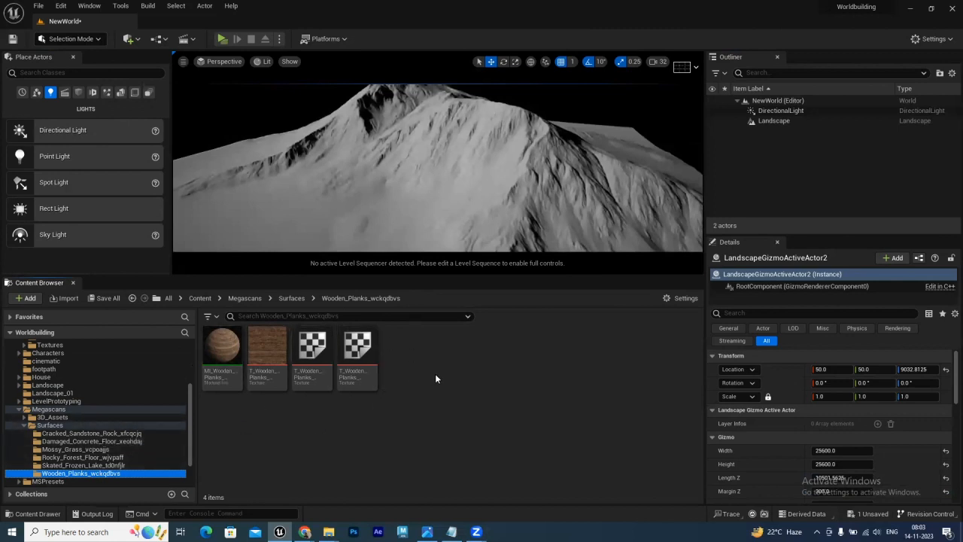
{"action": "left_click", "coordinate": [129, 38]}
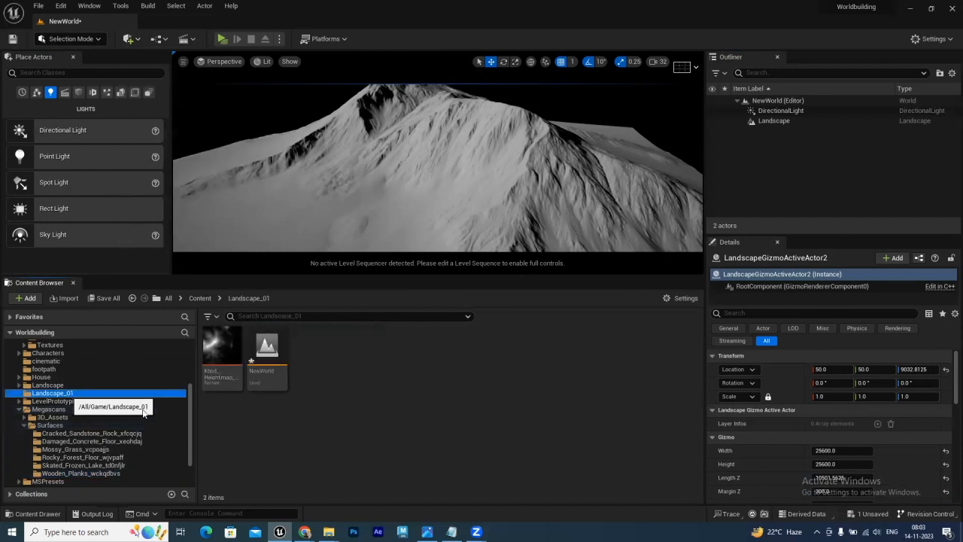
Create a new material named M_Landscape in the Landscape_01 folder
{"action": "right_click", "coordinate": [331, 389]}
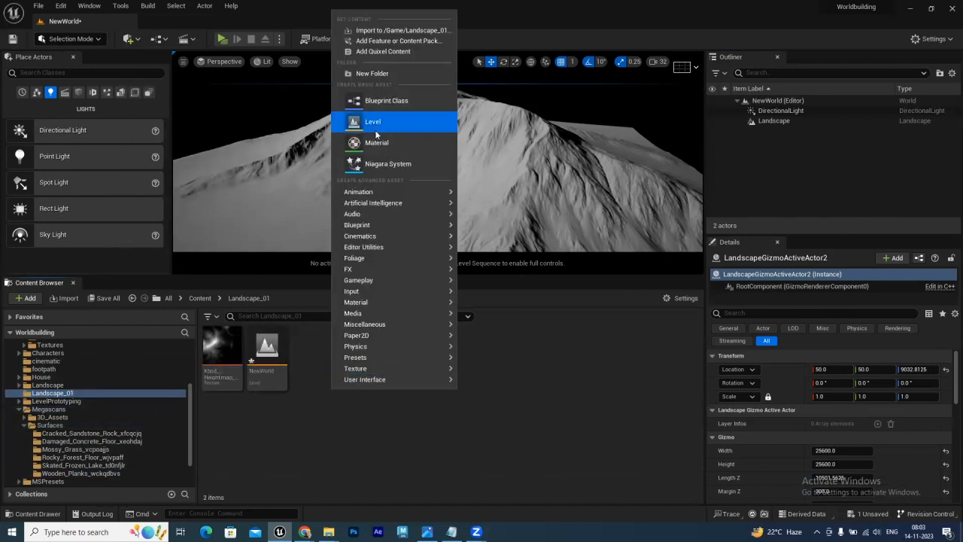
{"action": "left_click", "coordinate": [389, 144]}
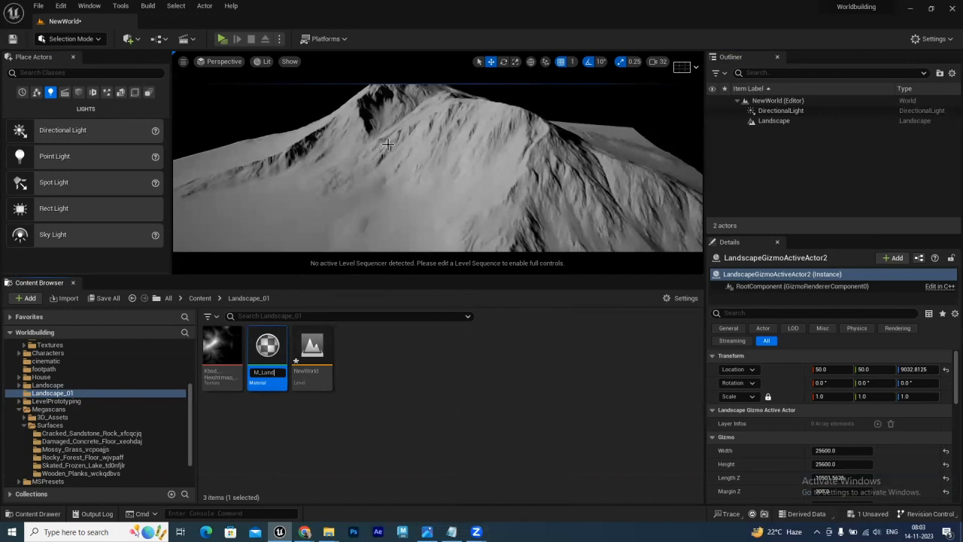
{"action": "type", "text": "M_Landscape"}
{"action": "key", "text": "Return"}
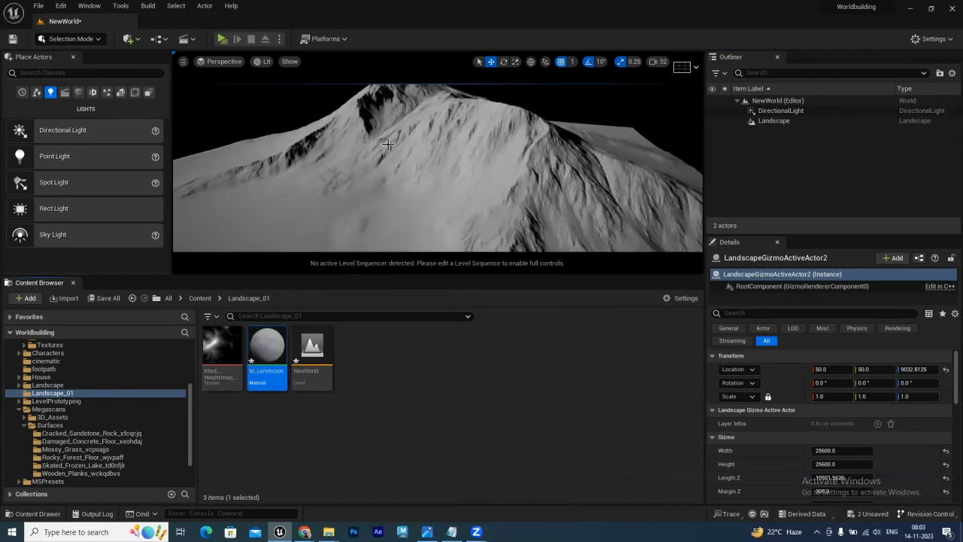
Open the M_Landscape material in a docked editor tab and move its output node aside to free space for textures
{"action": "double_click", "coordinate": [268, 347]}
{"action": "left_click_drag", "start_coordinate": [418, 46], "coordinate": [242, 27]}
{"action": "right_click_drag", "start_coordinate": [431, 189], "coordinate": [595, 307]}
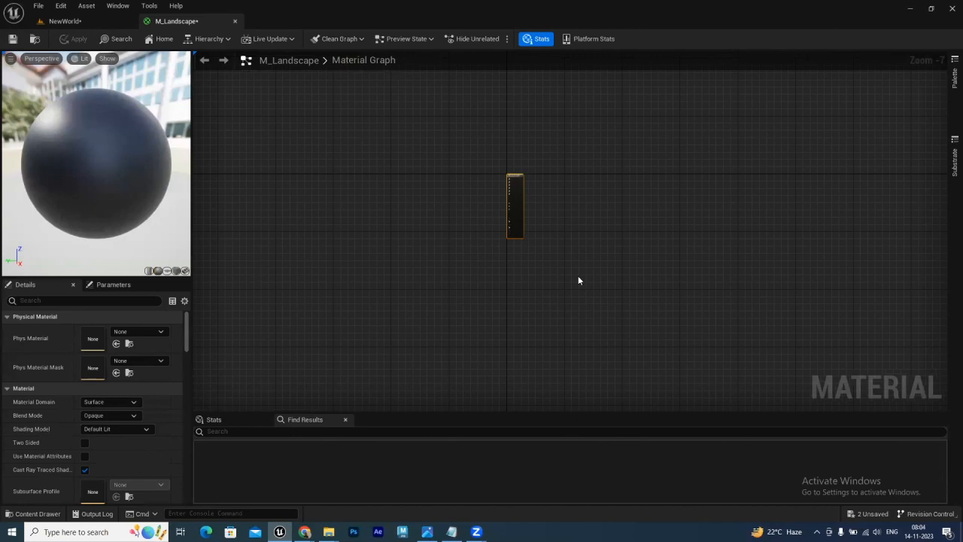
{"action": "right_click_drag", "start_coordinate": [506, 285], "coordinate": [481, 310]}
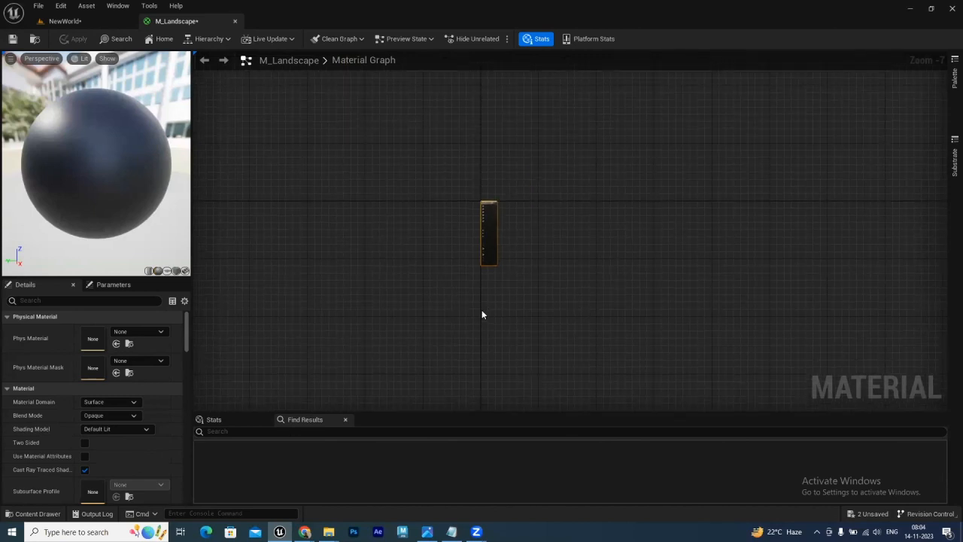
{"action": "scroll", "coordinate": [481, 309], "scroll_direction": "up", "scroll_amount": 3}
{"action": "right_click_drag", "start_coordinate": [417, 215], "coordinate": [506, 303]}
{"action": "scroll", "coordinate": [505, 304], "scroll_direction": "up", "scroll_amount": 1}
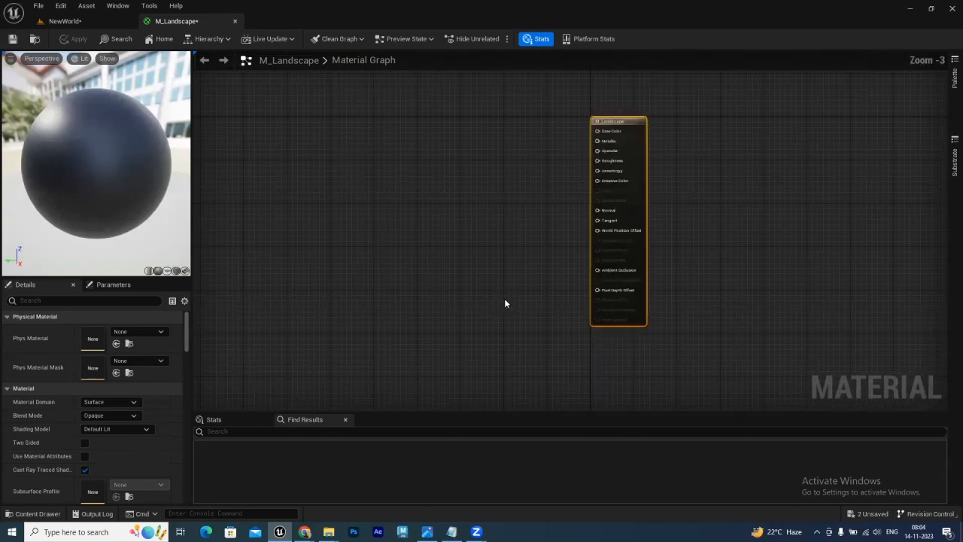
{"action": "left_click_drag", "start_coordinate": [624, 118], "coordinate": [674, 125]}
Add the Cracked_Sandstone_Rock colour and normal textures to the M_Landscape graph and stack the two samples beside the output node
{"action": "left_click", "coordinate": [110, 20]}
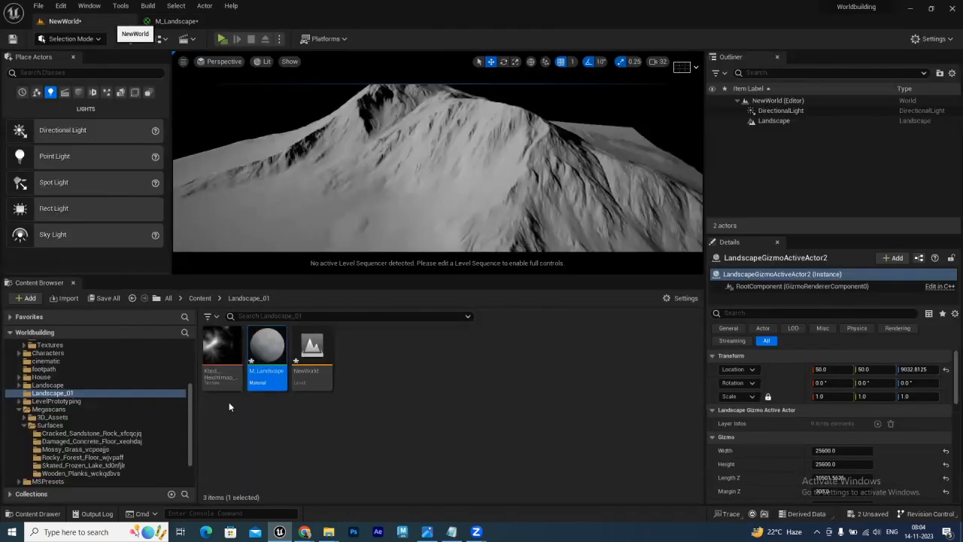
{"action": "scroll", "coordinate": [91, 444], "scroll_direction": "down", "scroll_amount": 2}
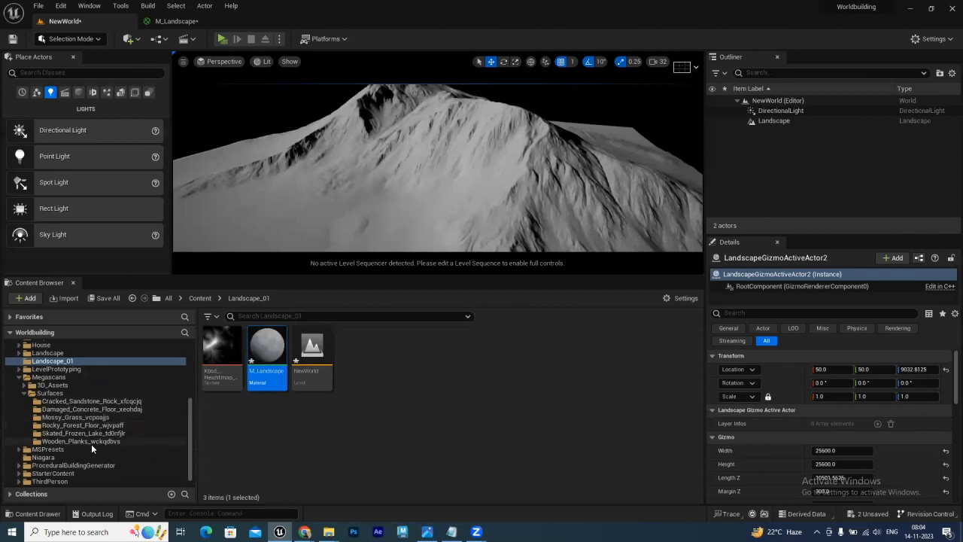
{"action": "left_click", "coordinate": [92, 402]}
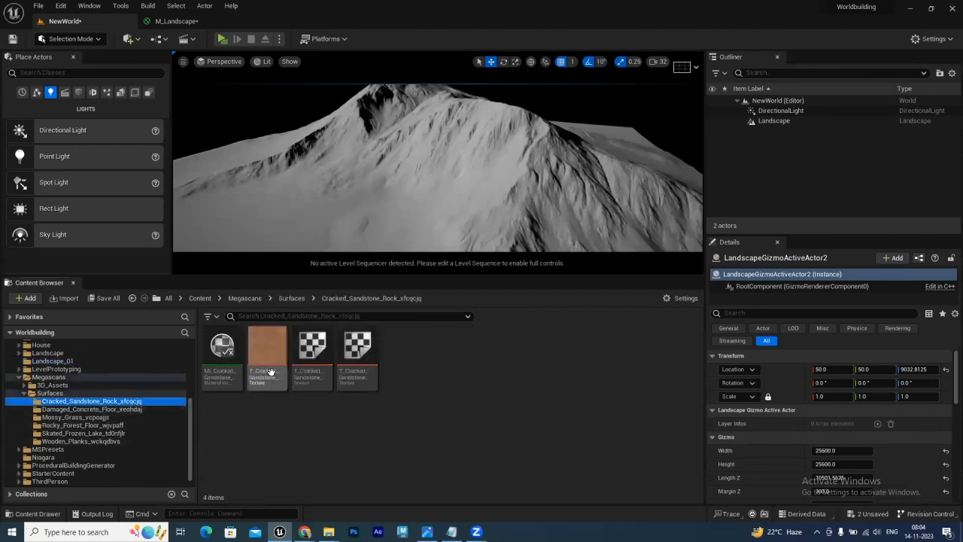
{"action": "left_click_drag", "start_coordinate": [312, 353], "coordinate": [295, 340]}
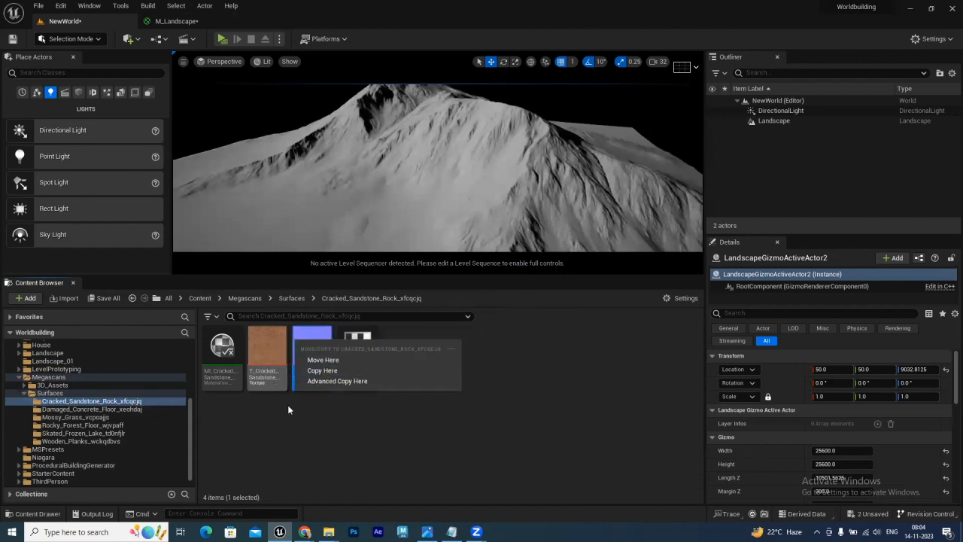
{"action": "left_click", "coordinate": [260, 351]}
{"action": "left_click", "coordinate": [312, 353], "text": "ctrl"}
{"action": "left_click_drag", "start_coordinate": [312, 353], "coordinate": [276, 191]}
{"action": "left_click_drag", "start_coordinate": [349, 190], "coordinate": [485, 110]}
{"action": "left_click_drag", "start_coordinate": [321, 209], "coordinate": [479, 211]}
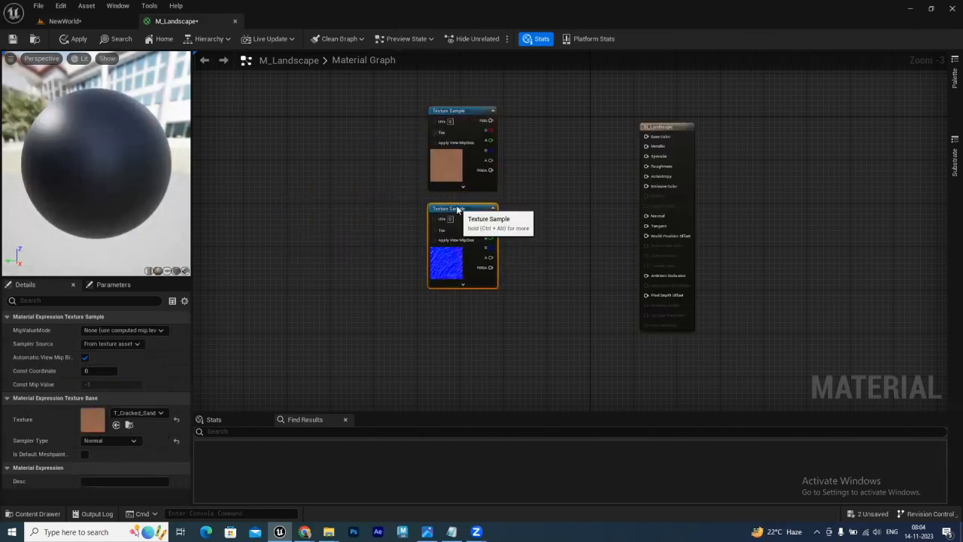
Add the Mossy_Grass colour and normal textures to the M_Landscape graph and stack them below the sandstone samples
{"action": "left_click", "coordinate": [65, 22]}
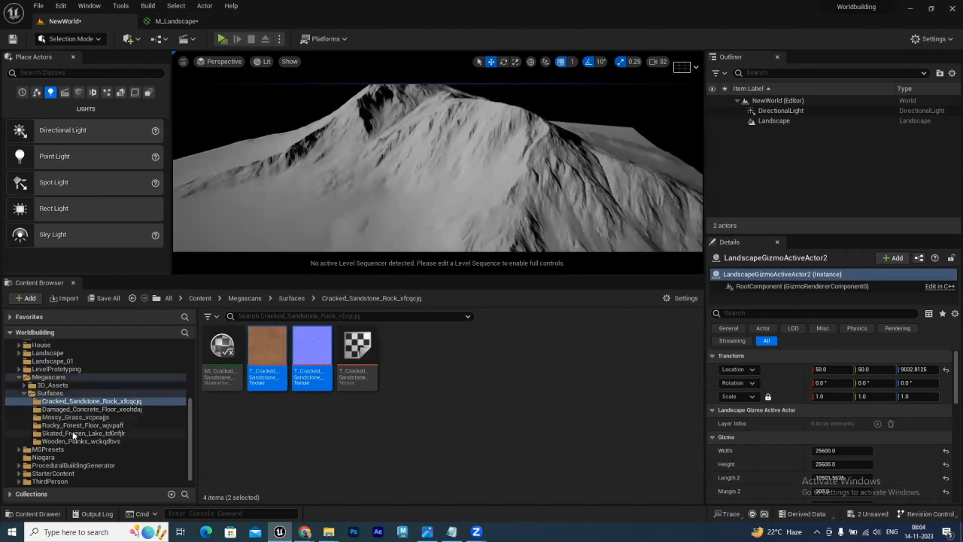
{"action": "left_click", "coordinate": [75, 417]}
{"action": "left_click", "coordinate": [267, 357]}
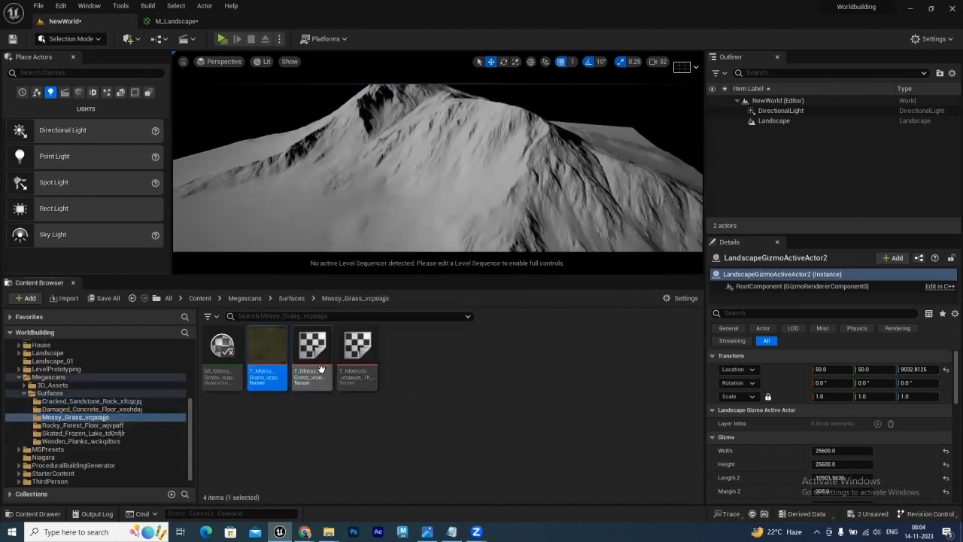
{"action": "left_click_drag", "start_coordinate": [310, 339], "coordinate": [189, 24]}
{"action": "left_click_drag", "start_coordinate": [189, 23], "coordinate": [254, 26]}
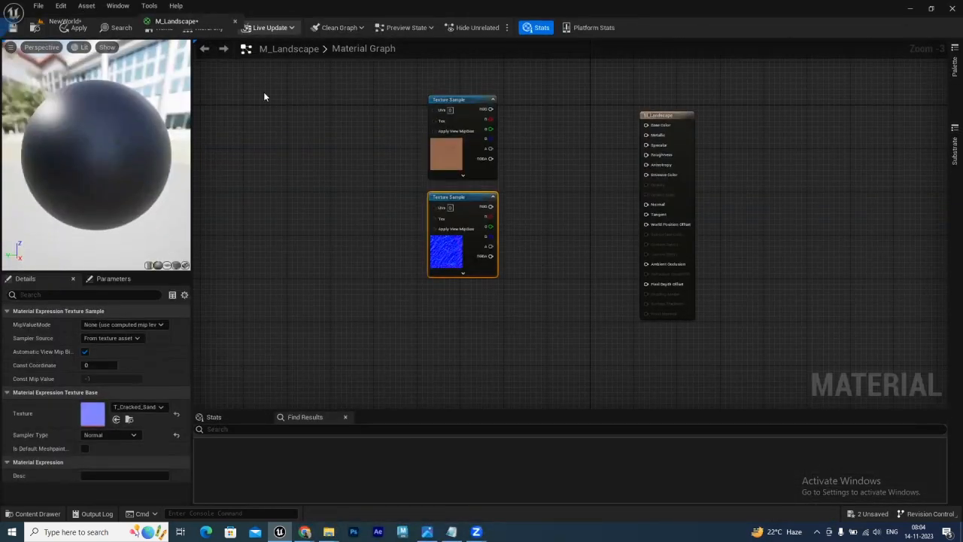
{"action": "left_click", "coordinate": [65, 21]}
{"action": "left_click_drag", "start_coordinate": [296, 355], "coordinate": [352, 324]}
{"action": "right_click_drag", "start_coordinate": [291, 207], "coordinate": [271, 167]}
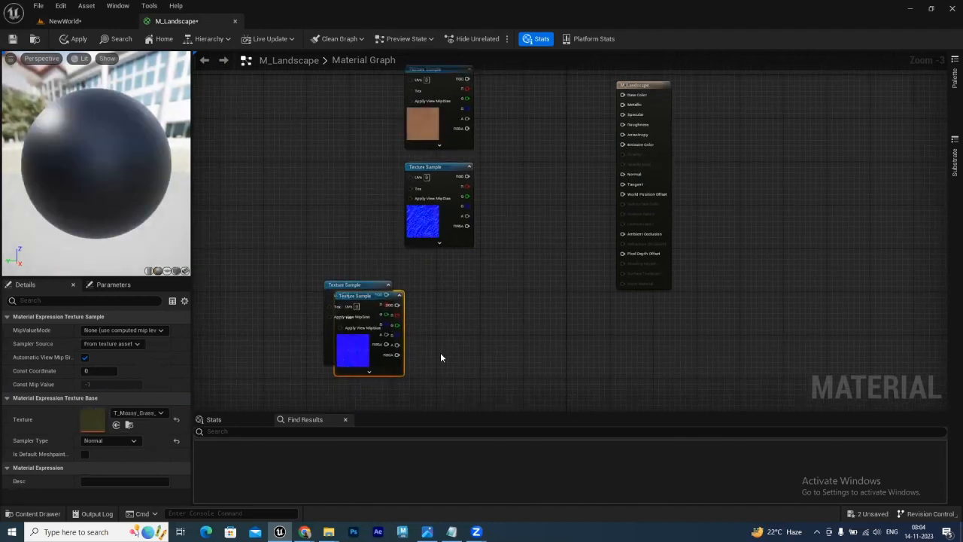
{"action": "left_click_drag", "start_coordinate": [342, 285], "coordinate": [428, 264]}
{"action": "left_click_drag", "start_coordinate": [365, 296], "coordinate": [435, 363]}
Add the Rocky_Forest_Floor colour and normal textures to the M_Landscape graph and stack them beside the sandstone samples
{"action": "left_click", "coordinate": [81, 21]}
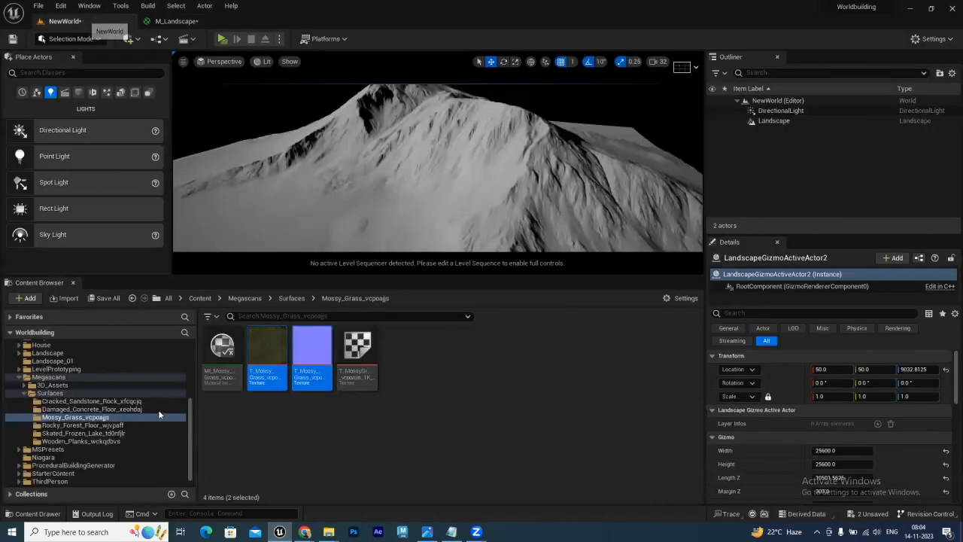
{"action": "left_click", "coordinate": [111, 410]}
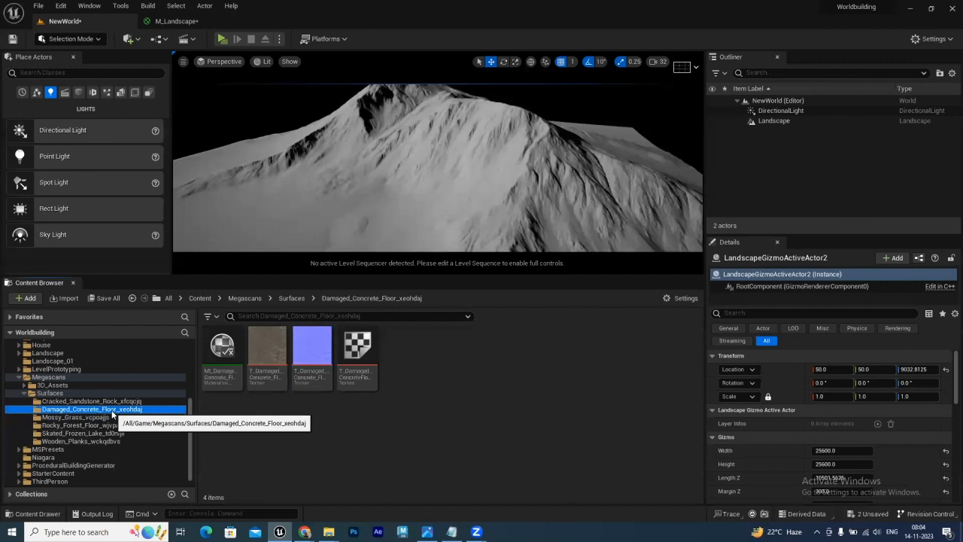
{"action": "left_click", "coordinate": [101, 418]}
{"action": "left_click", "coordinate": [98, 425]}
{"action": "left_click", "coordinate": [92, 434]}
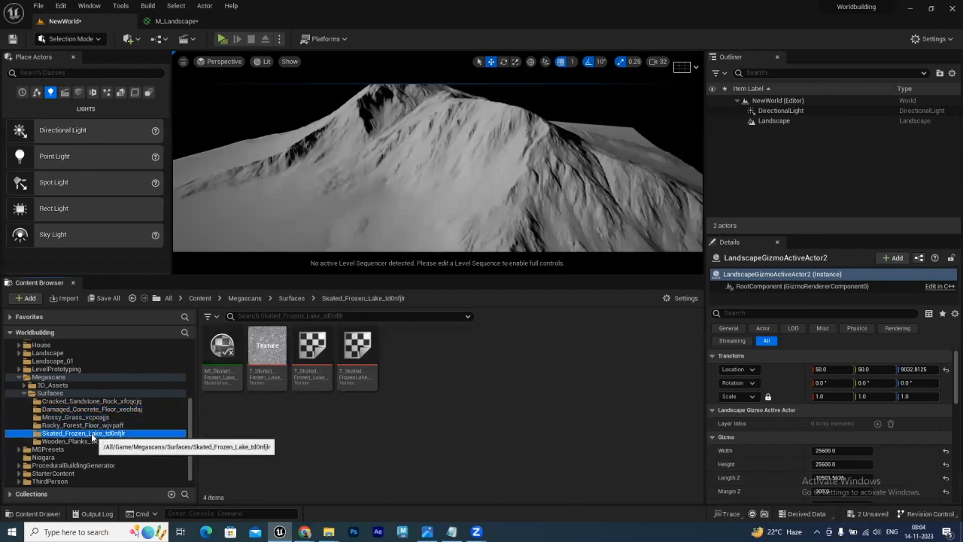
{"action": "left_click", "coordinate": [93, 426]}
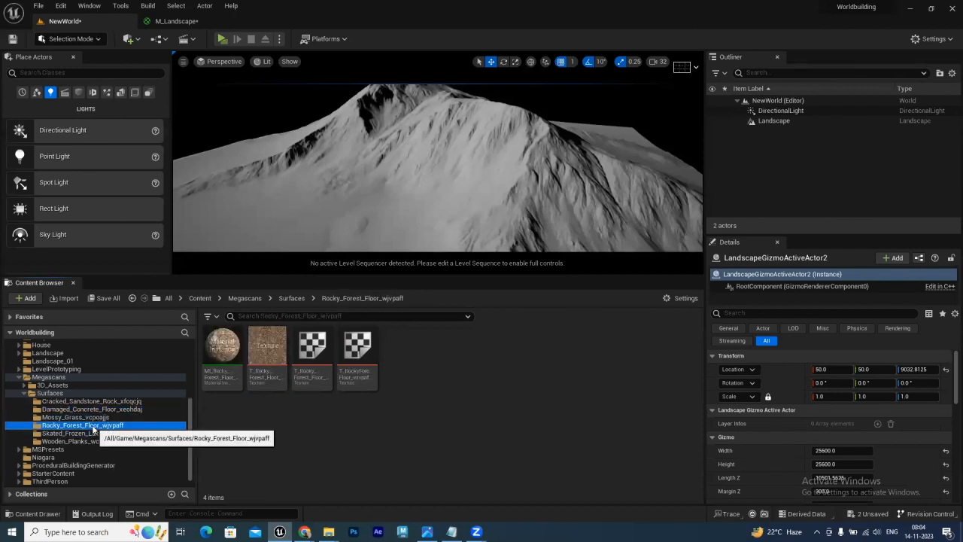
{"action": "left_click", "coordinate": [264, 354]}
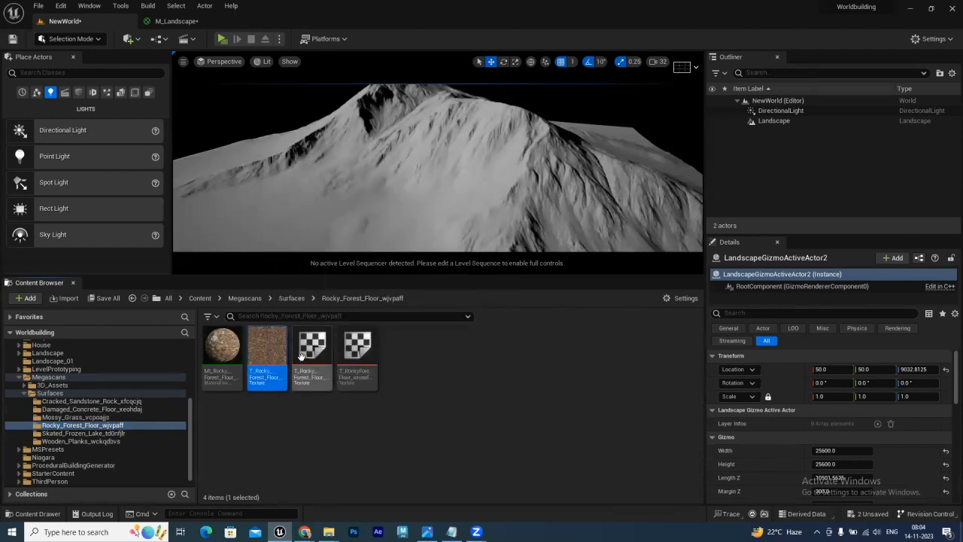
{"action": "left_click", "coordinate": [305, 351], "text": "ctrl"}
{"action": "left_click_drag", "start_coordinate": [305, 351], "coordinate": [291, 104]}
{"action": "left_click_drag", "start_coordinate": [337, 174], "coordinate": [275, 187]}
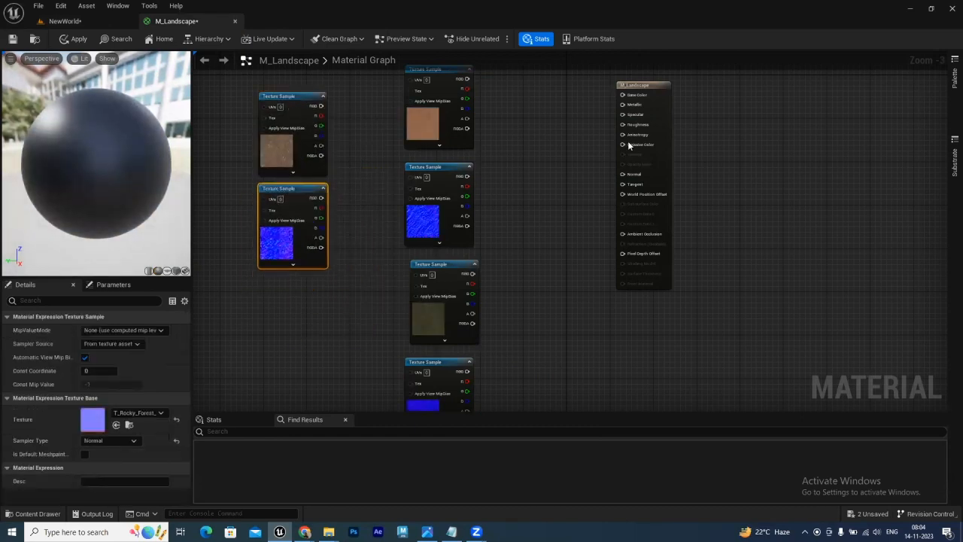
Move the M_Landscape output node farther from the texture samples to make room for intermediate nodes
{"action": "right_click_drag", "start_coordinate": [508, 146], "coordinate": [471, 135]}
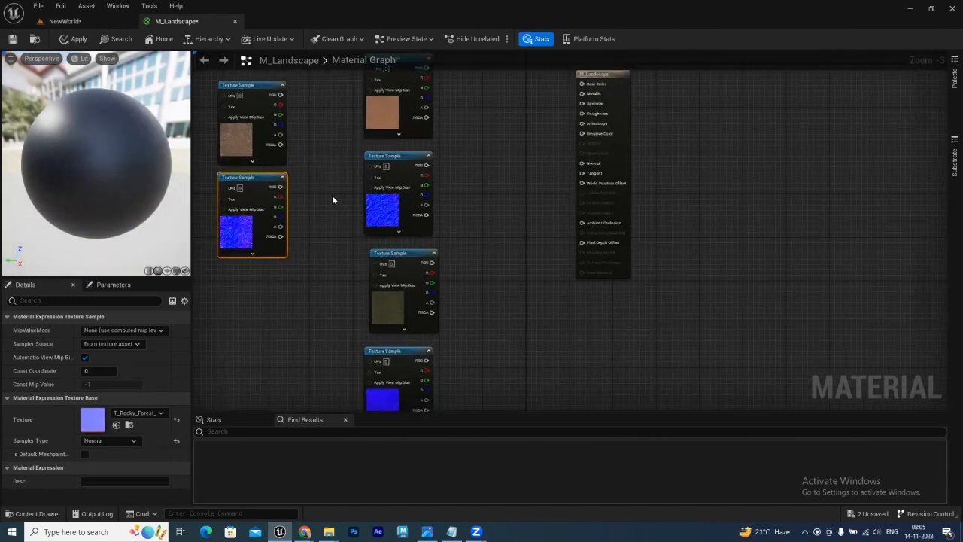
{"action": "left_click_drag", "start_coordinate": [620, 81], "coordinate": [750, 86]}
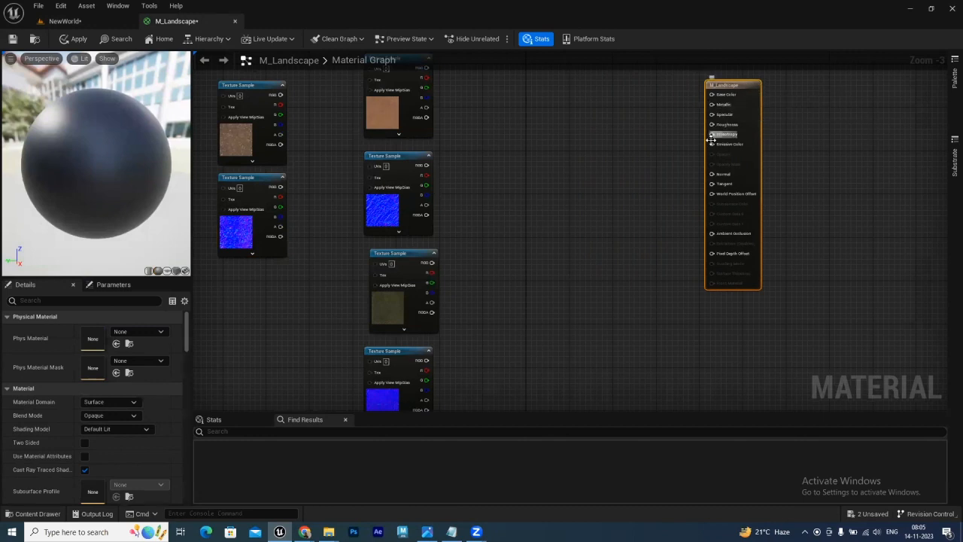
{"action": "right_click_drag", "start_coordinate": [528, 139], "coordinate": [512, 176]}
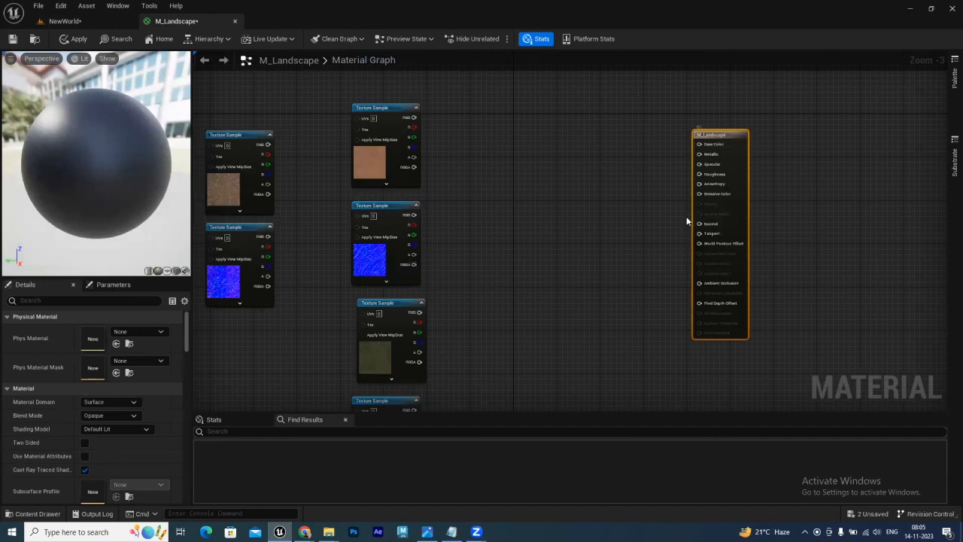
{"action": "scroll", "coordinate": [692, 255], "scroll_direction": "up", "scroll_amount": 1}
{"action": "right_click_drag", "start_coordinate": [530, 222], "coordinate": [585, 219]}
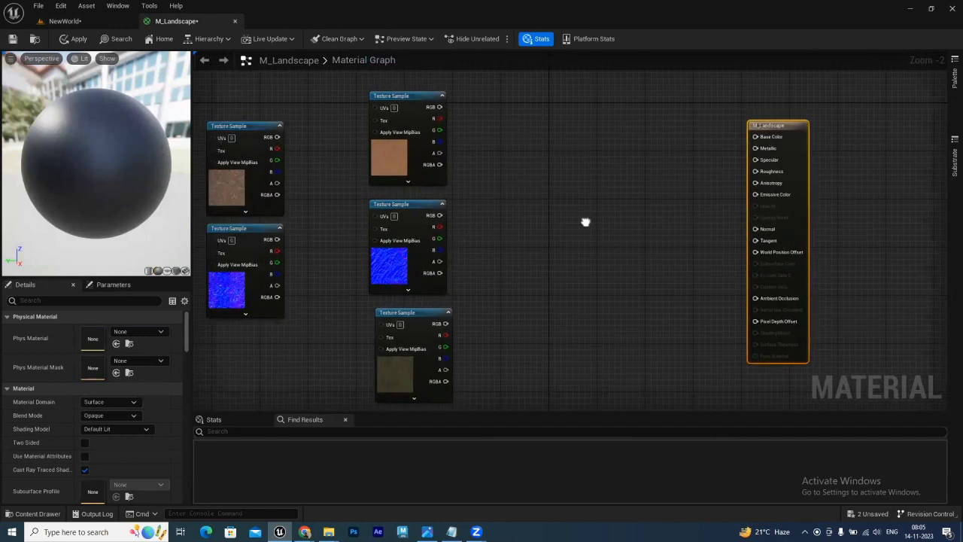
{"action": "scroll", "coordinate": [527, 218], "scroll_direction": "down", "scroll_amount": 1}
{"action": "scroll", "coordinate": [507, 155], "scroll_direction": "down", "scroll_amount": 1}
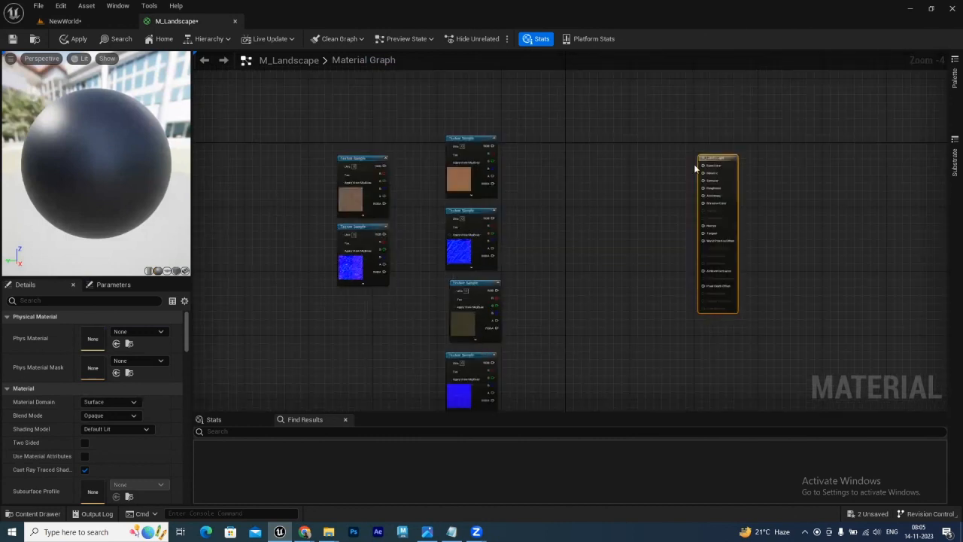
{"action": "scroll", "coordinate": [604, 210], "scroll_direction": "up", "scroll_amount": 1}
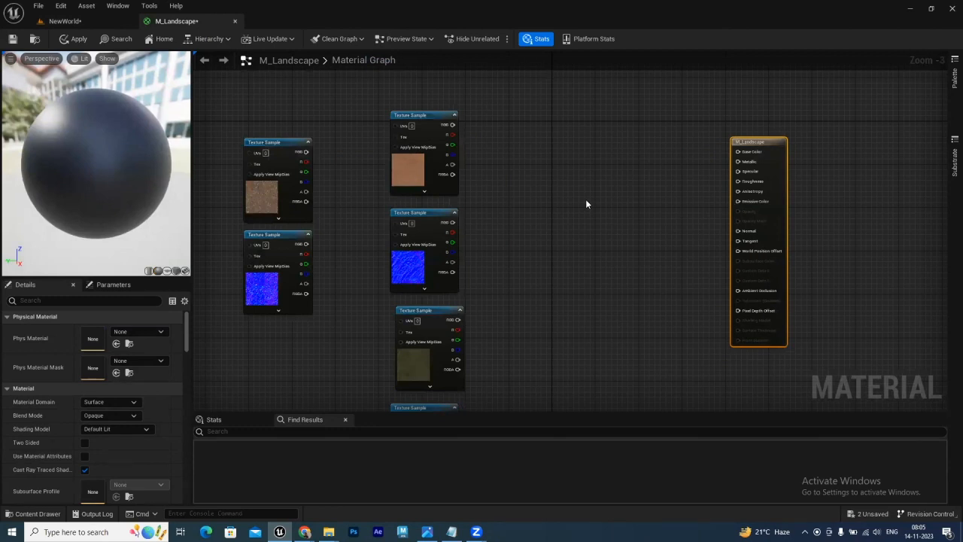
Add a MakeMaterialAttributes node and connect the sandstone colour's RGB to BaseColor and the sandstone normal's RGB to Normal
{"action": "right_click", "coordinate": [587, 204]}
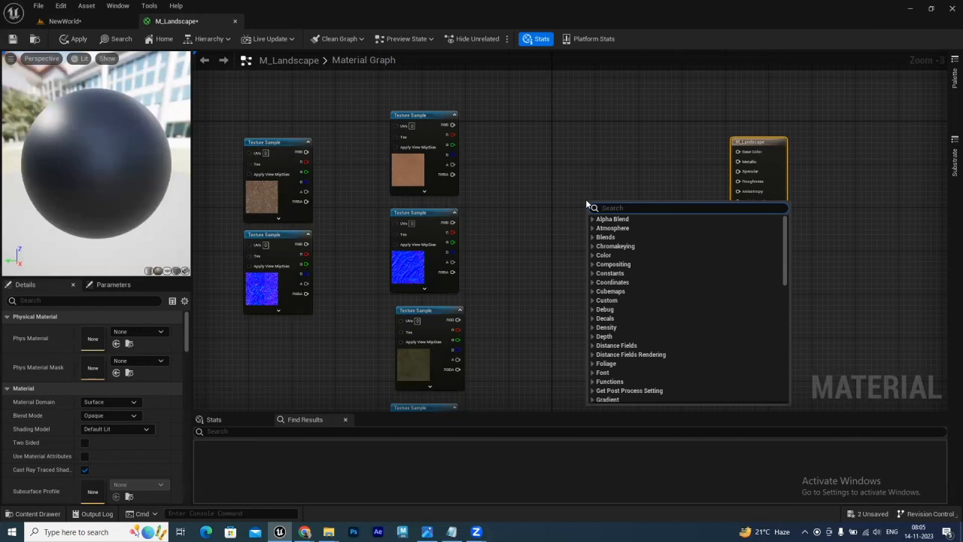
{"action": "type", "text": "make"}
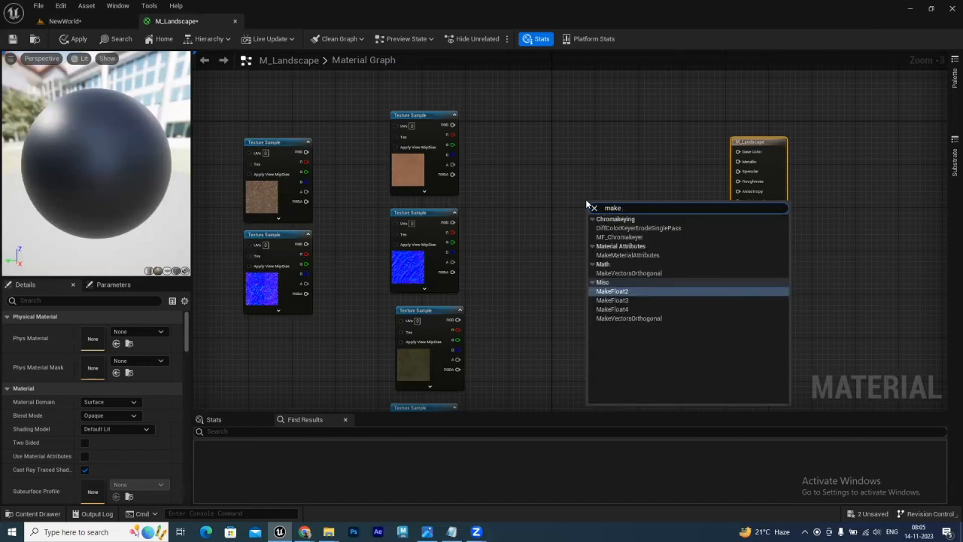
{"action": "left_click", "coordinate": [622, 255]}
{"action": "left_click_drag", "start_coordinate": [595, 205], "coordinate": [523, 118]}
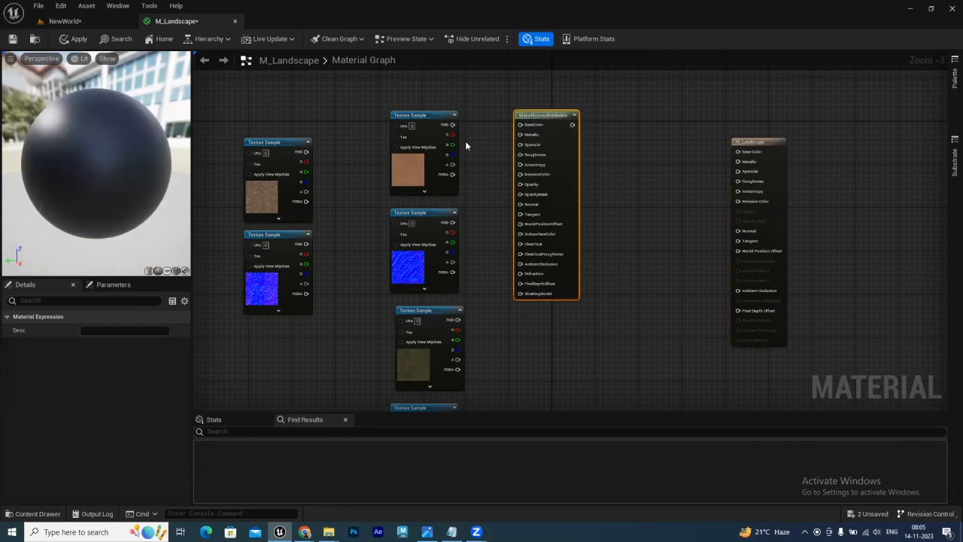
{"action": "left_click_drag", "start_coordinate": [452, 125], "coordinate": [521, 125]}
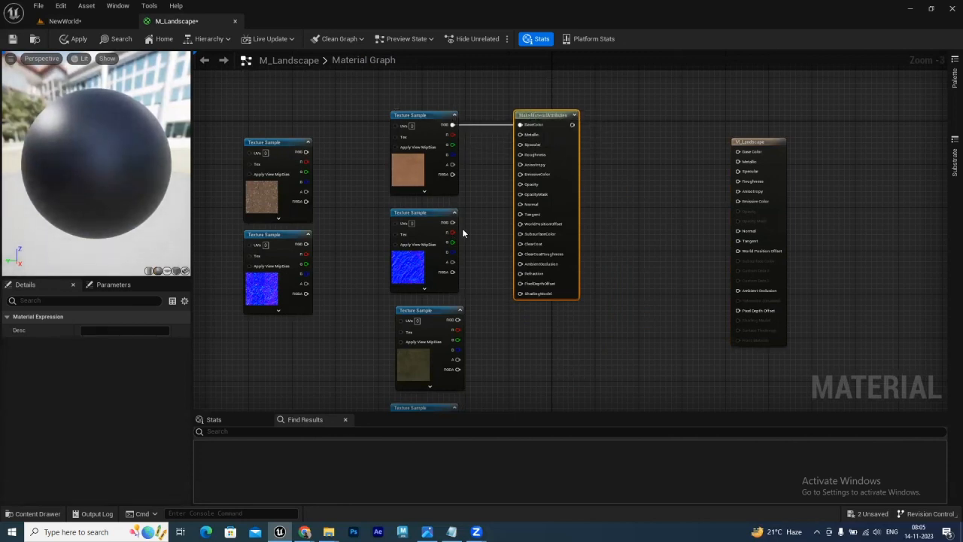
{"action": "left_click_drag", "start_coordinate": [452, 223], "coordinate": [520, 204]}
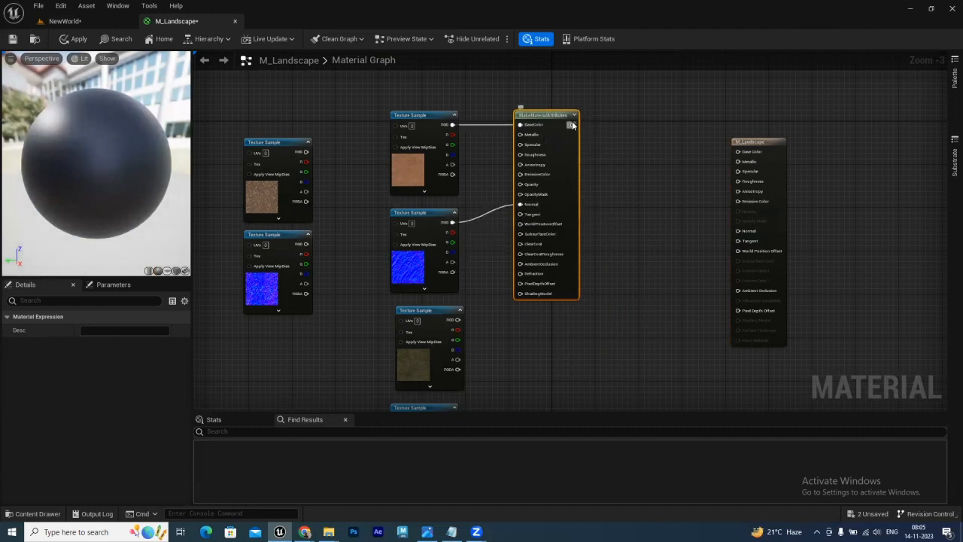
Duplicate the MakeMaterialAttributes node below the first and connect the Mossy_Grass colour to BaseColor and its normal map to Normal
{"action": "right_click_drag", "start_coordinate": [610, 272], "coordinate": [577, 187]}
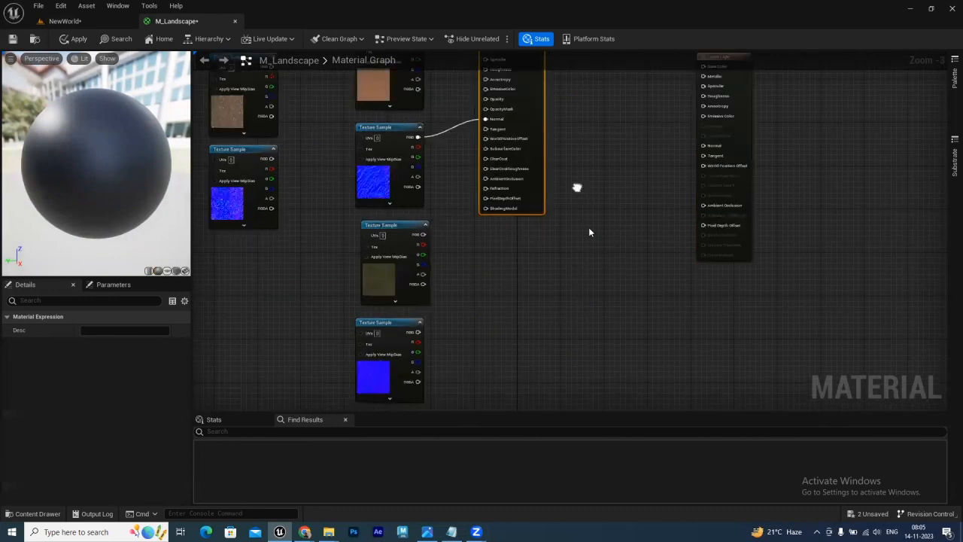
{"action": "scroll", "coordinate": [589, 232], "scroll_direction": "down", "scroll_amount": 1}
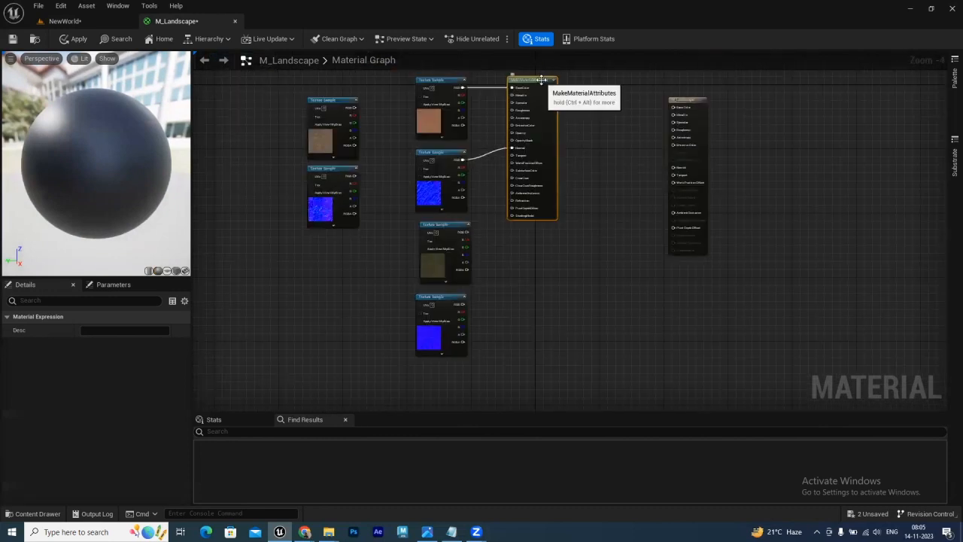
{"action": "left_click", "coordinate": [590, 293]}
{"action": "key", "text": "ctrl+v"}
{"action": "left_click_drag", "start_coordinate": [626, 295], "coordinate": [534, 230]}
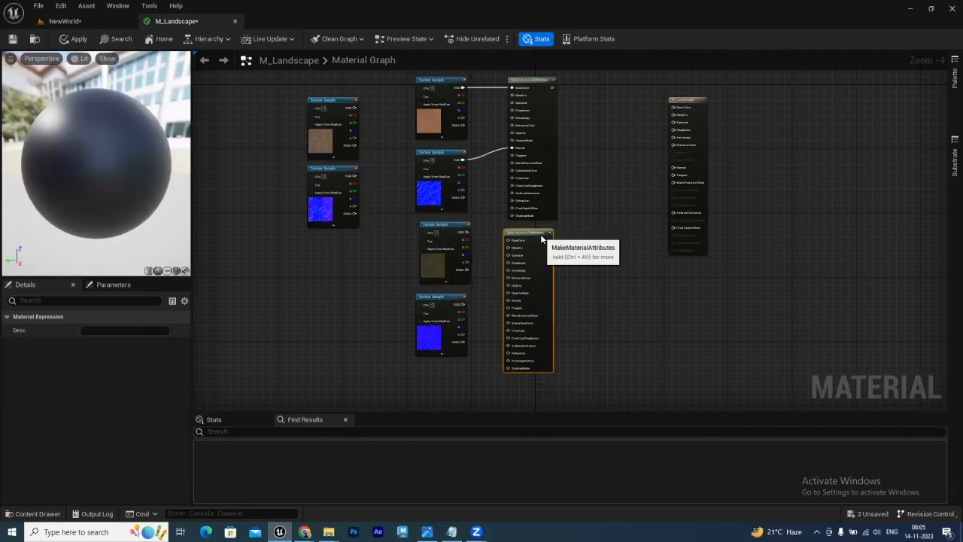
{"action": "left_click", "coordinate": [335, 328]}
{"action": "left_click_drag", "start_coordinate": [467, 232], "coordinate": [512, 239]}
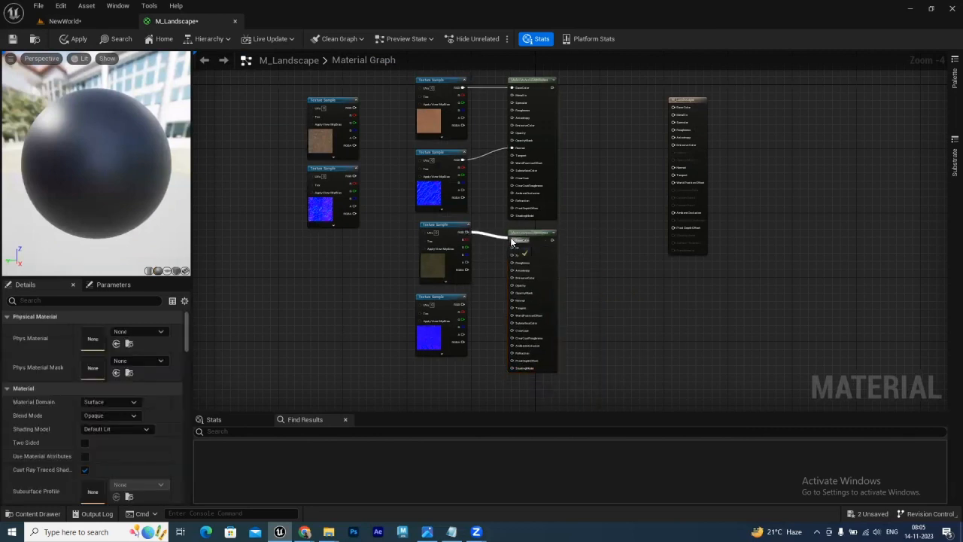
{"action": "left_click_drag", "start_coordinate": [462, 304], "coordinate": [521, 302]}
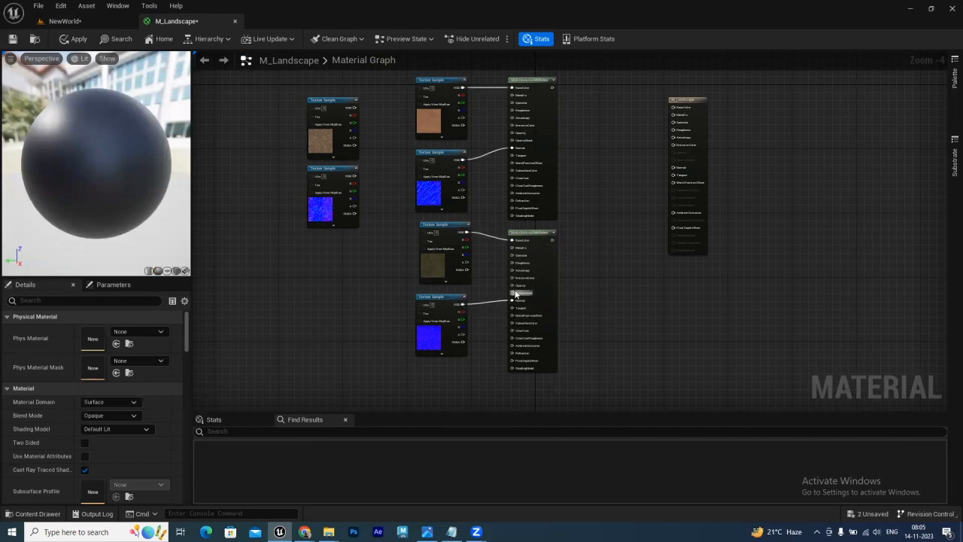
Paste a third MakeMaterialAttributes node and place it directly below the second one
{"action": "key", "text": "ctrl+v"}
{"action": "left_click_drag", "start_coordinate": [552, 387], "coordinate": [605, 392]}
{"action": "right_click_drag", "start_coordinate": [644, 316], "coordinate": [578, 155]}
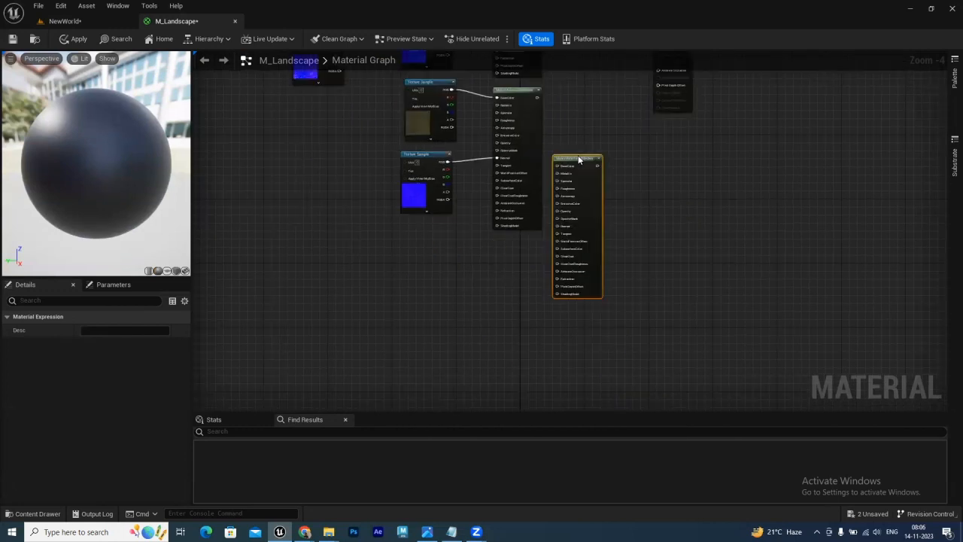
{"action": "left_click_drag", "start_coordinate": [577, 159], "coordinate": [518, 244]}
Move the Rocky_Forest_Floor colour and normal texture samples beside the third MakeMaterialAttributes node, stacked one above the other
{"action": "right_click_drag", "start_coordinate": [497, 270], "coordinate": [527, 388]}
{"action": "left_click_drag", "start_coordinate": [371, 249], "coordinate": [353, 120]}
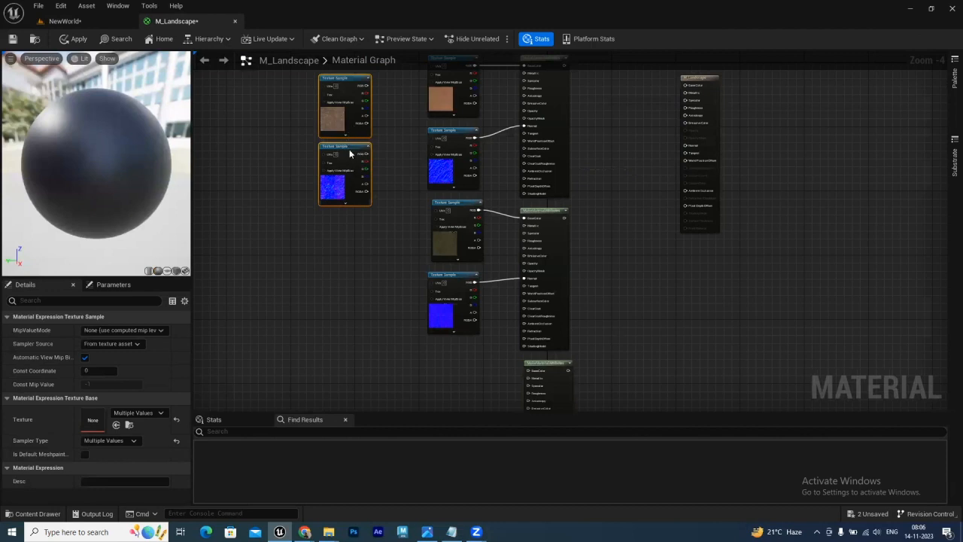
{"action": "left_click_drag", "start_coordinate": [349, 154], "coordinate": [390, 372]}
{"action": "right_click_drag", "start_coordinate": [368, 301], "coordinate": [339, 199]}
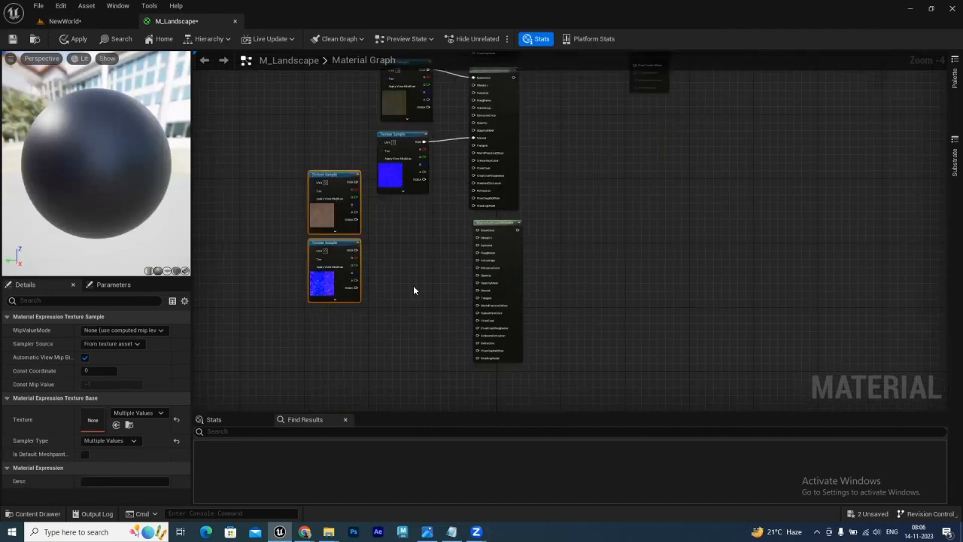
{"action": "left_click", "coordinate": [301, 205]}
{"action": "left_click_drag", "start_coordinate": [335, 179], "coordinate": [416, 223]}
{"action": "left_click_drag", "start_coordinate": [316, 242], "coordinate": [395, 294]}
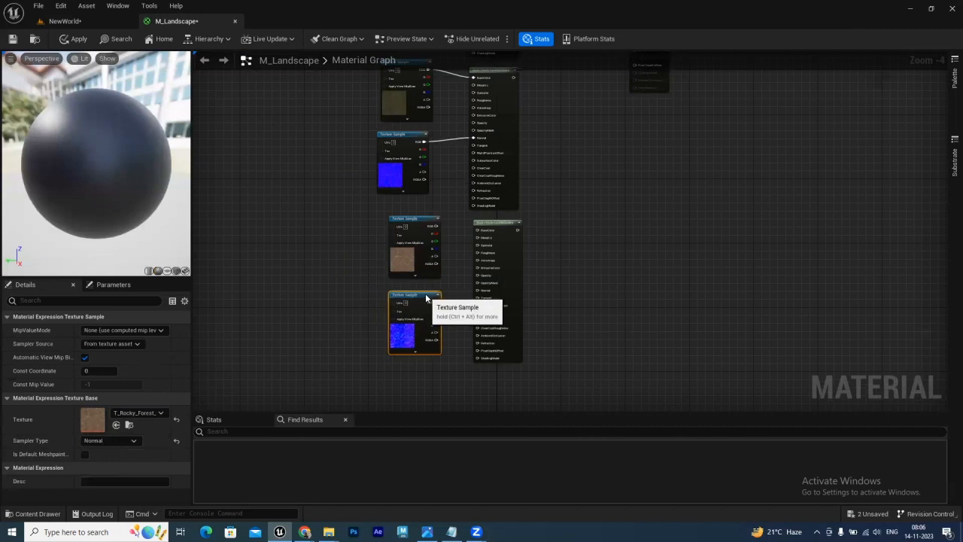
Connect the Rocky_Forest_Floor colour's RGB to BaseColor and its normal map's RGB to Normal on the third MakeMaterialAttributes node
{"action": "scroll", "coordinate": [452, 289], "scroll_direction": "up", "scroll_amount": 1}
{"action": "scroll", "coordinate": [444, 189], "scroll_direction": "up", "scroll_amount": 3}
{"action": "left_click_drag", "start_coordinate": [421, 163], "coordinate": [506, 185]}
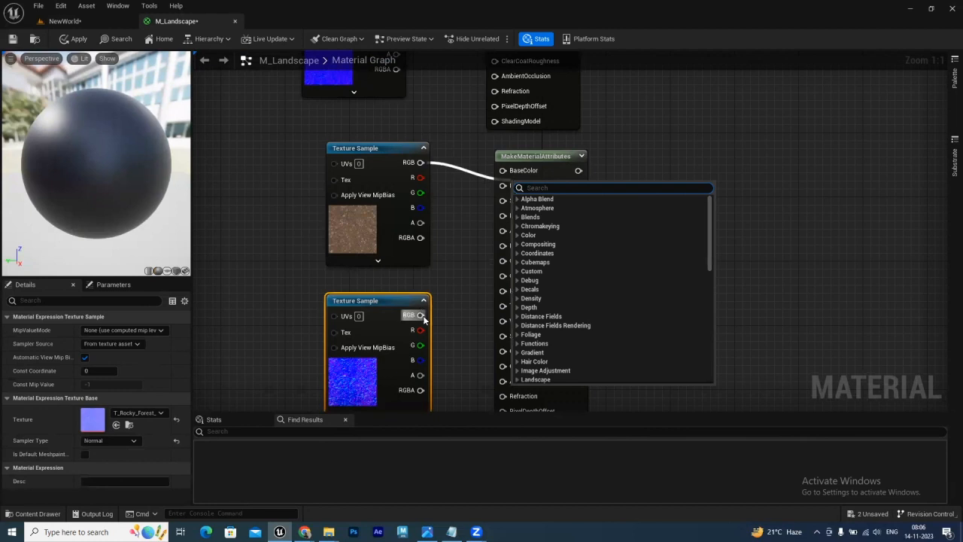
{"action": "left_click", "coordinate": [479, 190]}
{"action": "left_click_drag", "start_coordinate": [422, 162], "coordinate": [503, 200]}
{"action": "left_click_drag", "start_coordinate": [422, 314], "coordinate": [503, 306]}
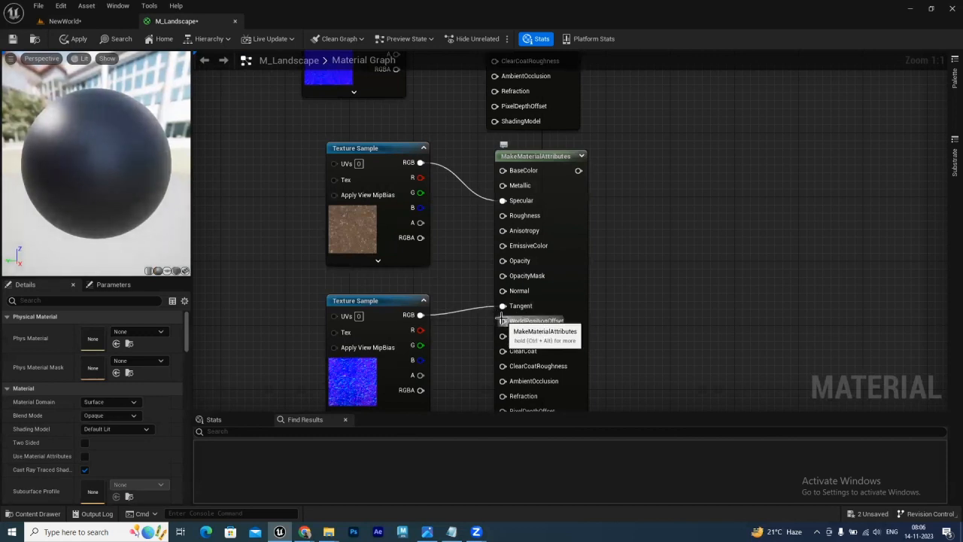
{"action": "mouse_move", "coordinate": [504, 307]}
{"action": "left_mouse_down", "text": "ctrl"}
{"action": "mouse_move", "coordinate": [452, 295]}
{"action": "mouse_move", "coordinate": [503, 292]}
{"action": "left_mouse_up", "text": "ctrl"}
{"action": "left_click_drag", "start_coordinate": [502, 201], "coordinate": [503, 171], "text": "ctrl"}
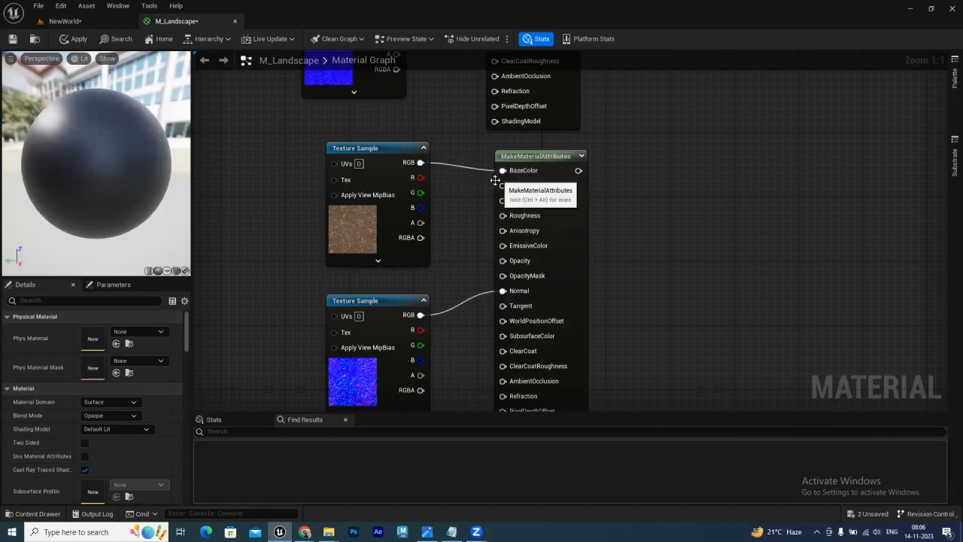
{"action": "left_click", "coordinate": [503, 290], "text": "alt"}
{"action": "left_click_drag", "start_coordinate": [421, 314], "coordinate": [503, 291]}
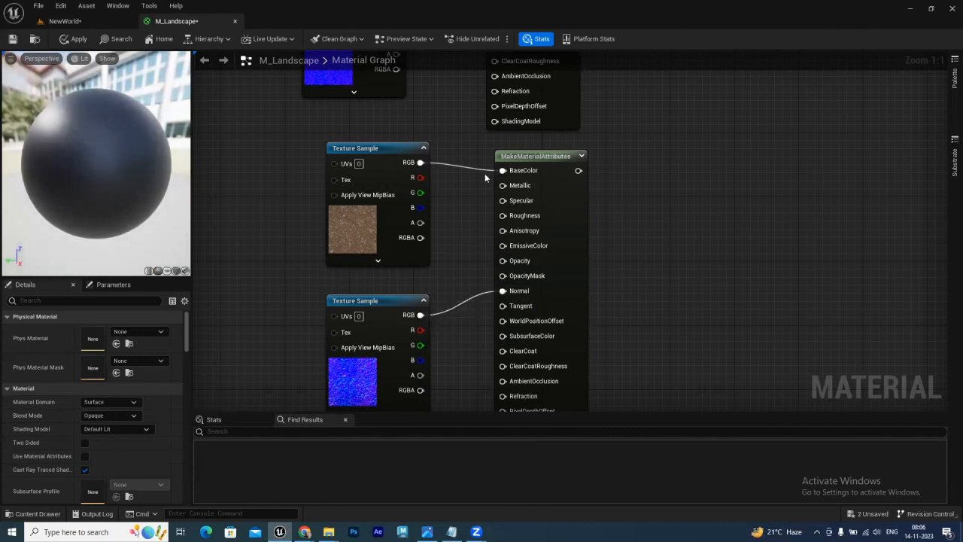
Move the M_Landscape output node farther from the MakeMaterialAttributes nodes to make room for a blend node
{"action": "scroll", "coordinate": [615, 201], "scroll_direction": "down", "scroll_amount": 2}
{"action": "scroll", "coordinate": [645, 183], "scroll_direction": "down", "scroll_amount": 1}
{"action": "right_click_drag", "start_coordinate": [656, 207], "coordinate": [474, 88]}
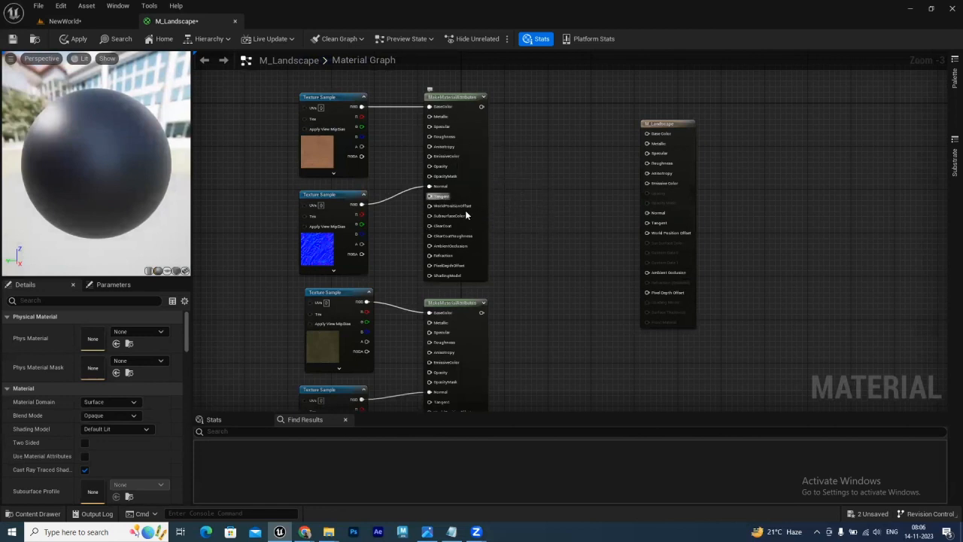
{"action": "mouse_move", "coordinate": [565, 315]}
{"action": "right_mouse_down"}
{"action": "mouse_move", "coordinate": [563, 167]}
{"action": "mouse_move", "coordinate": [556, 313]}
{"action": "right_mouse_up"}
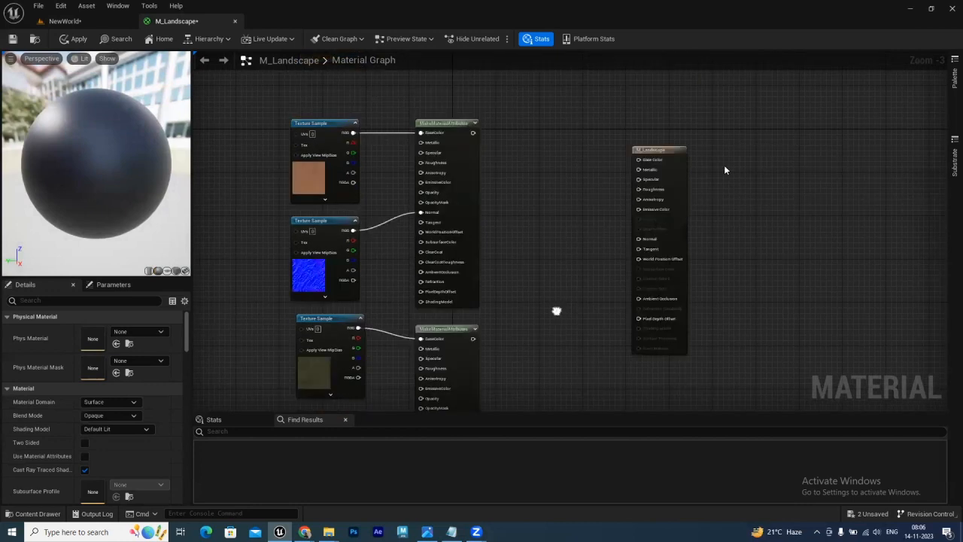
{"action": "left_click_drag", "start_coordinate": [671, 149], "coordinate": [773, 206]}
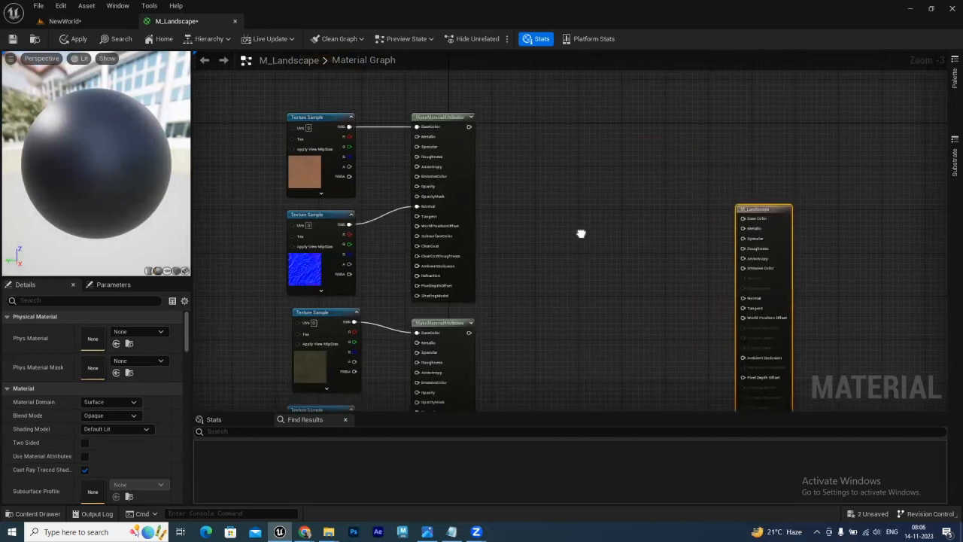
Add a LandscapeLayerBlend node and place it between the MakeMaterialAttributes nodes and the M_Landscape output node
{"action": "right_click_drag", "start_coordinate": [580, 233], "coordinate": [516, 143]}
{"action": "right_click", "coordinate": [508, 174]}
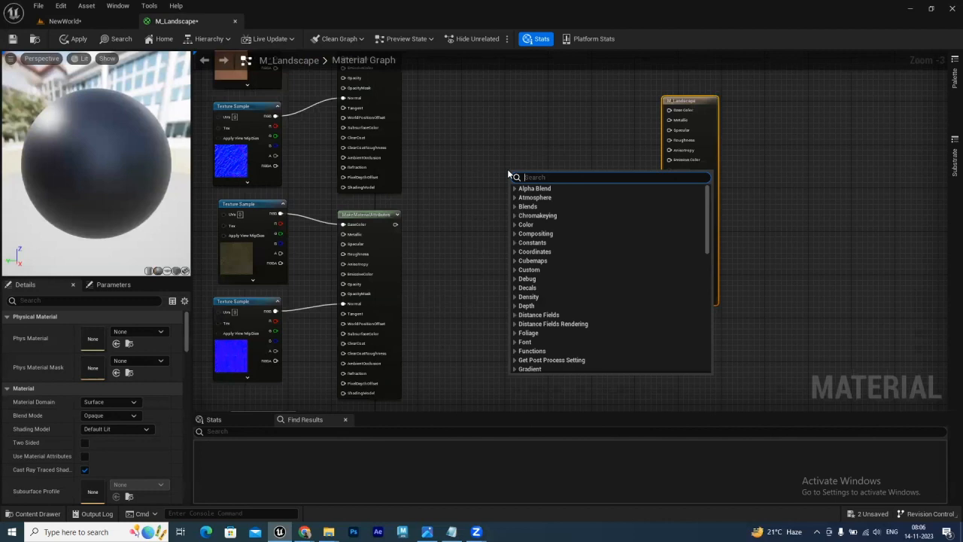
{"action": "type", "text": "landsca"}
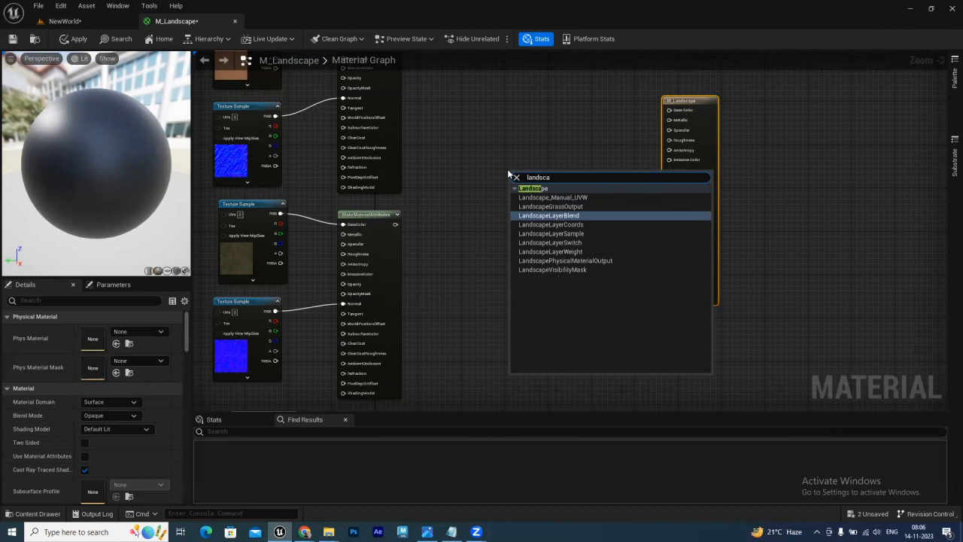
{"action": "left_click", "coordinate": [559, 216]}
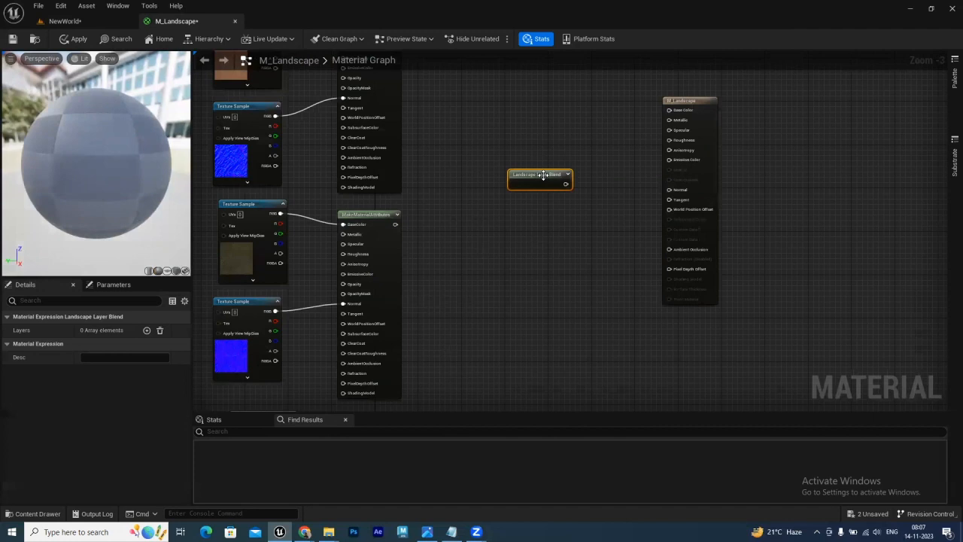
{"action": "left_click_drag", "start_coordinate": [541, 177], "coordinate": [548, 208]}
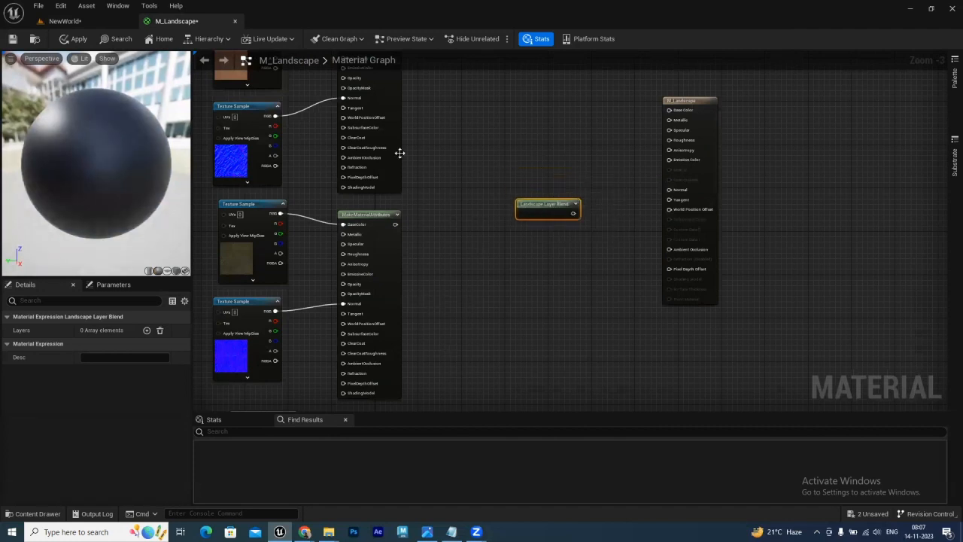
{"action": "mouse_move", "coordinate": [443, 242]}
{"action": "right_mouse_down"}
{"action": "mouse_move", "coordinate": [443, 76]}
{"action": "mouse_move", "coordinate": [443, 247]}
{"action": "right_mouse_up"}
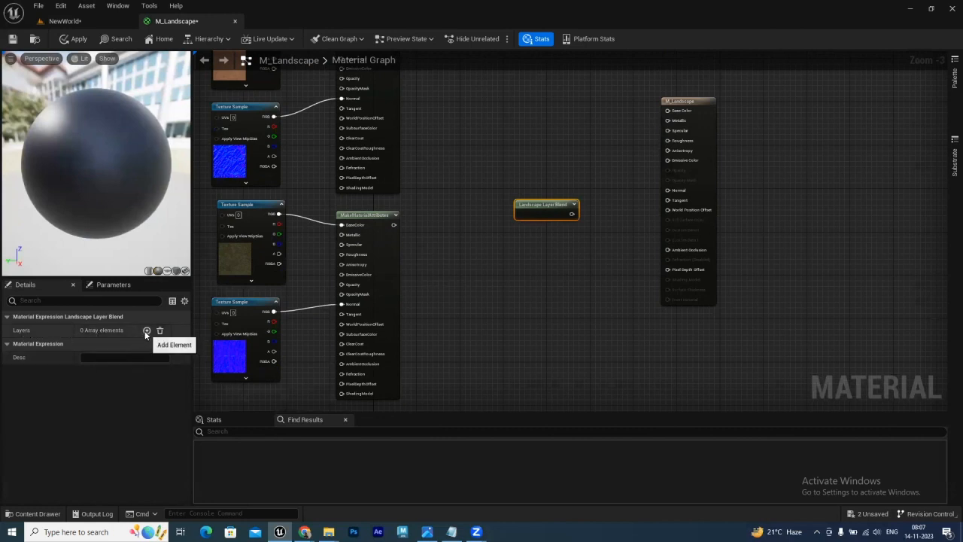
Add three layers to the Landscape Layer Blend node and name the first one Rocks
{"action": "right_click_drag", "start_coordinate": [303, 172], "coordinate": [354, 91]}
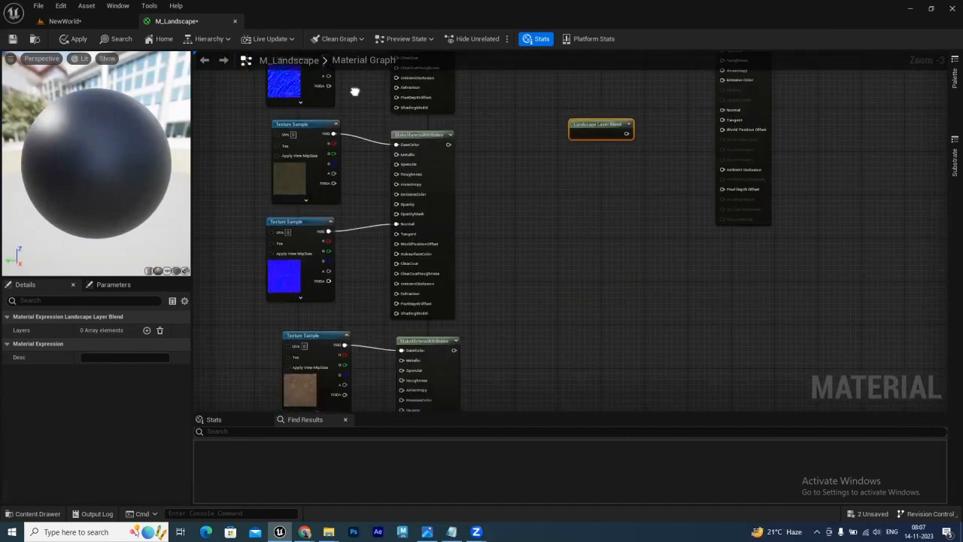
{"action": "left_click", "coordinate": [147, 332]}
{"action": "left_click", "coordinate": [147, 332]}
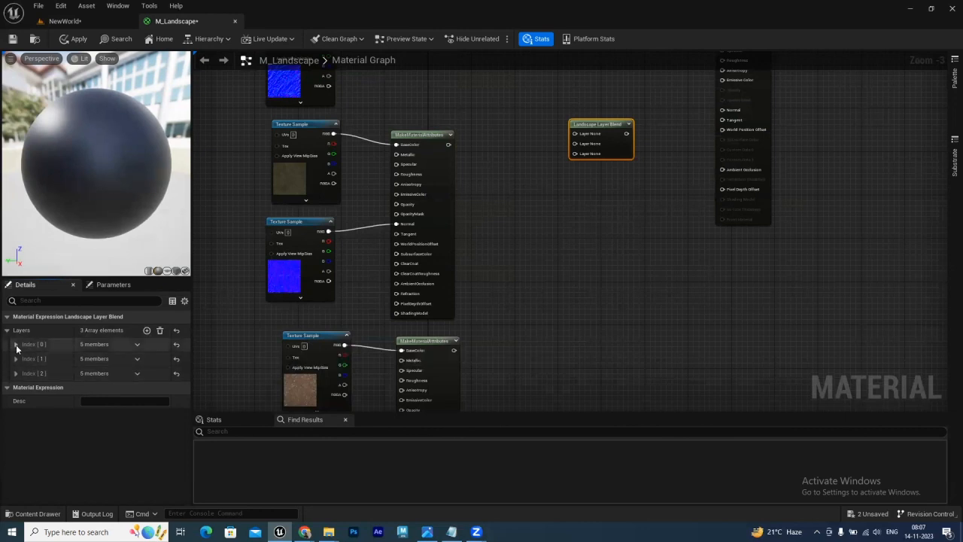
{"action": "left_click", "coordinate": [16, 344]}
{"action": "left_click", "coordinate": [106, 356]}
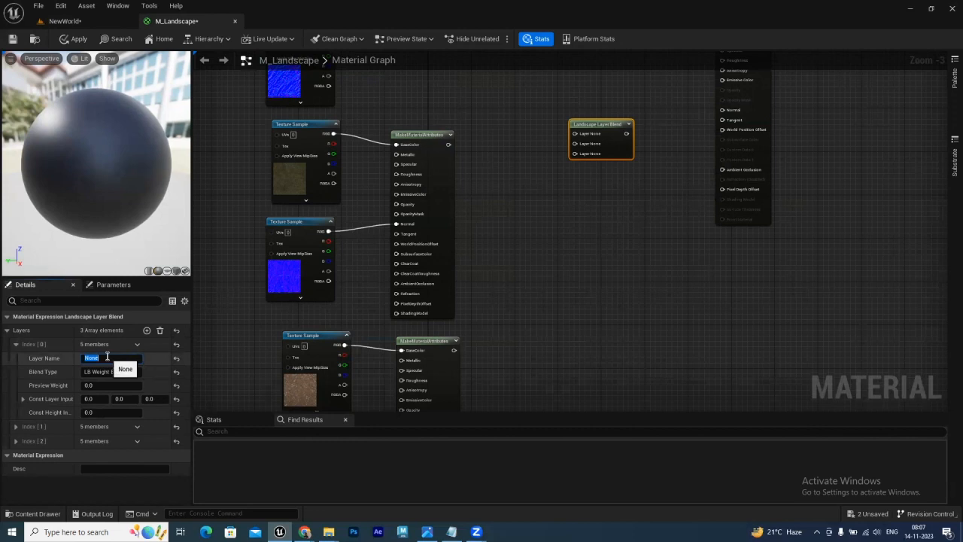
{"action": "type", "text": "Rocks"}
{"action": "key", "text": "Return"}
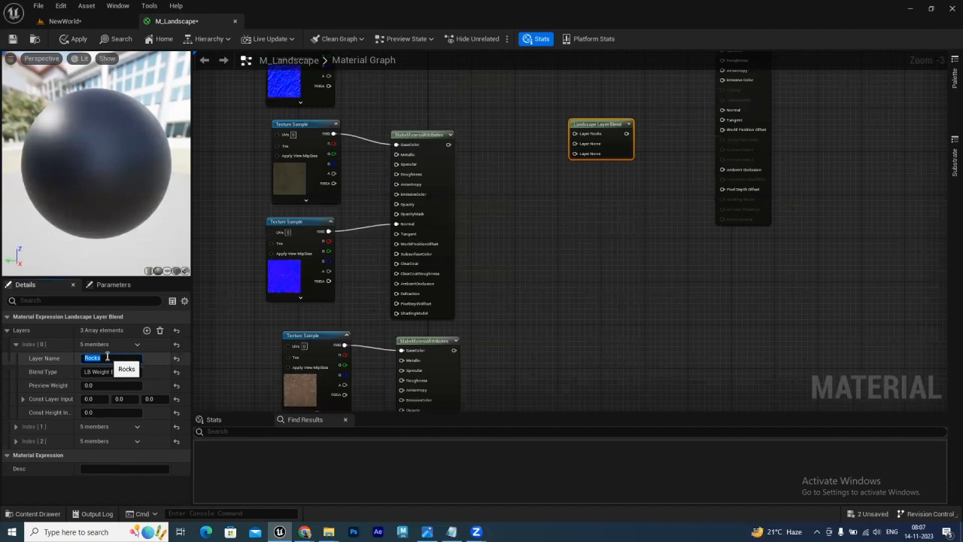
Name the blend node's second layer Grass and its third layer Ground
{"action": "left_click", "coordinate": [16, 344]}
{"action": "left_click", "coordinate": [16, 359]}
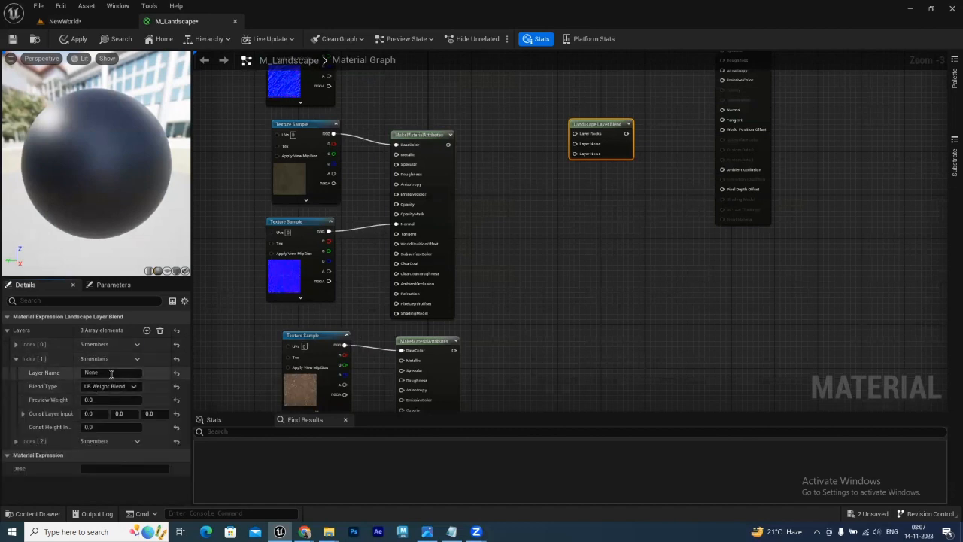
{"action": "left_click", "coordinate": [112, 373]}
{"action": "key", "text": "Return"}
{"action": "left_click", "coordinate": [16, 358]}
{"action": "left_click", "coordinate": [15, 373]}
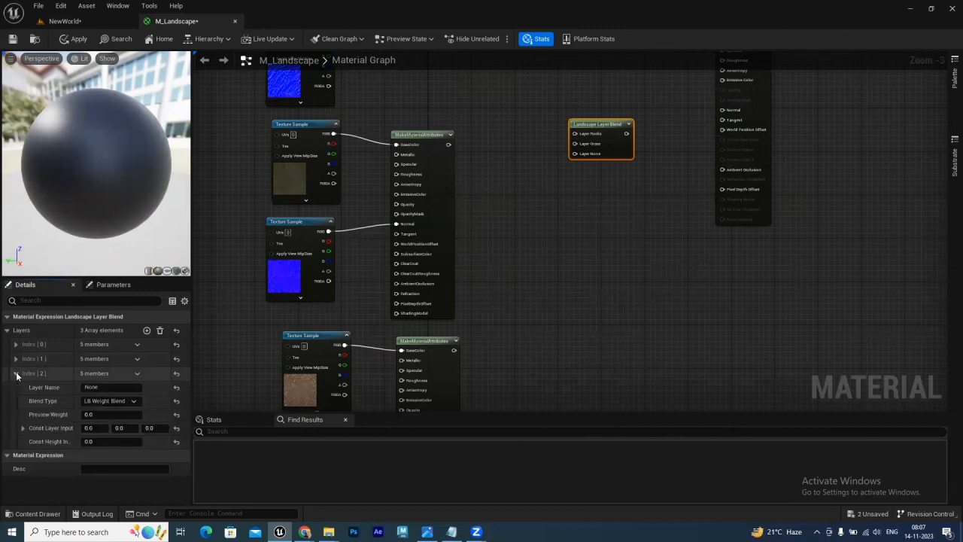
{"action": "left_click", "coordinate": [100, 388]}
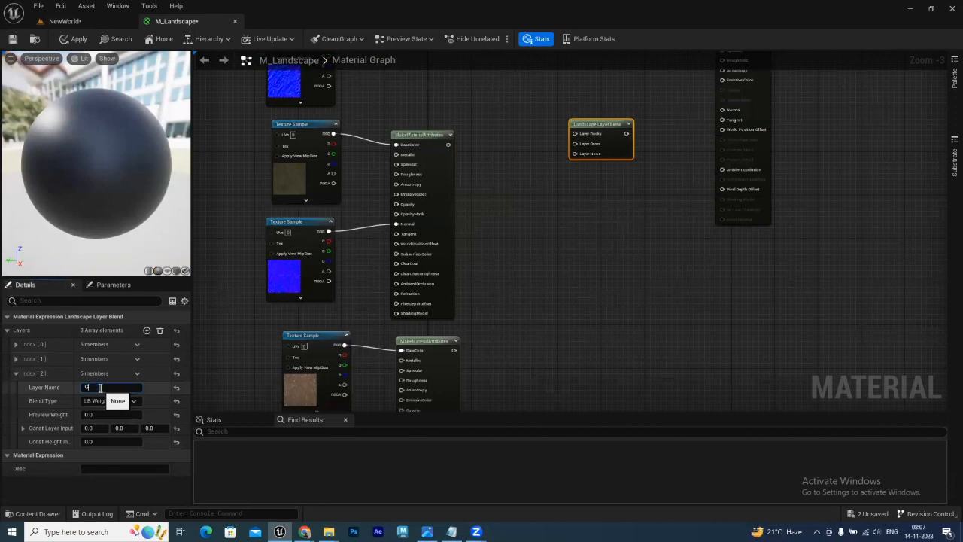
{"action": "type", "text": "Ground"}
{"action": "key", "text": "Return"}
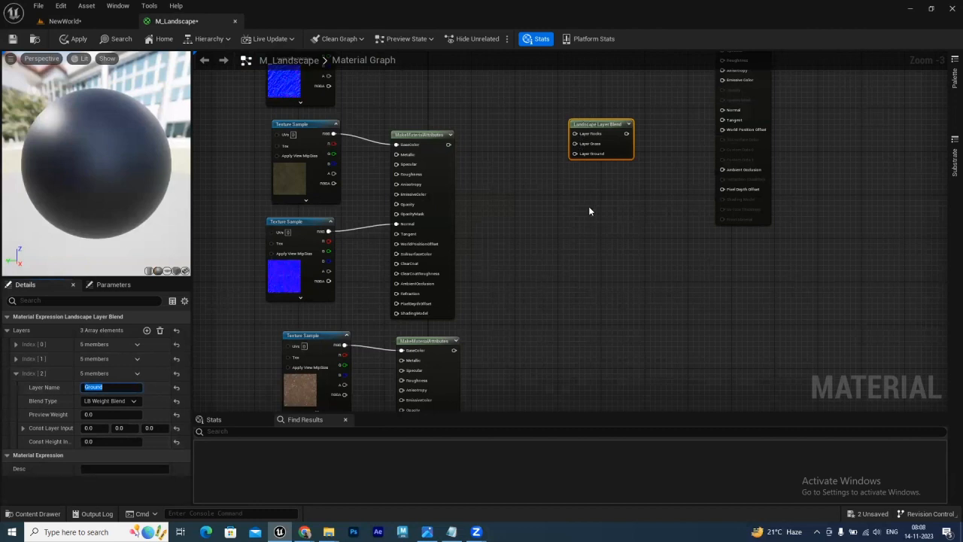
Connect the sandstone, mossy grass and rocky forest floor MakeMaterialAttributes outputs to Layer Rocks, Layer Grass and Layer Ground respectively
{"action": "scroll", "coordinate": [590, 206], "scroll_direction": "up", "scroll_amount": 2}
{"action": "right_click_drag", "start_coordinate": [594, 177], "coordinate": [522, 239]}
{"action": "scroll", "coordinate": [524, 256], "scroll_direction": "up", "scroll_amount": 1}
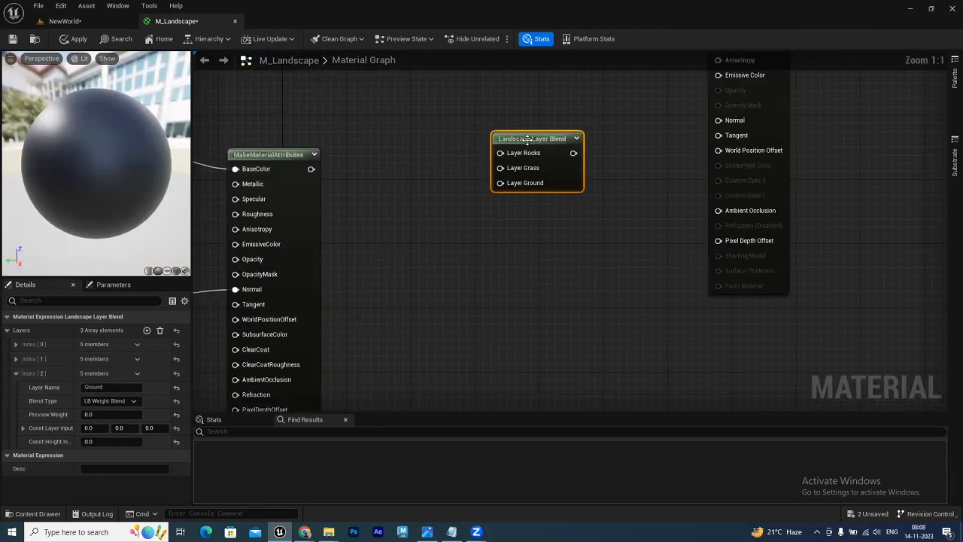
{"action": "scroll", "coordinate": [528, 285], "scroll_direction": "down", "scroll_amount": 1}
{"action": "scroll", "coordinate": [528, 285], "scroll_direction": "down", "scroll_amount": 3}
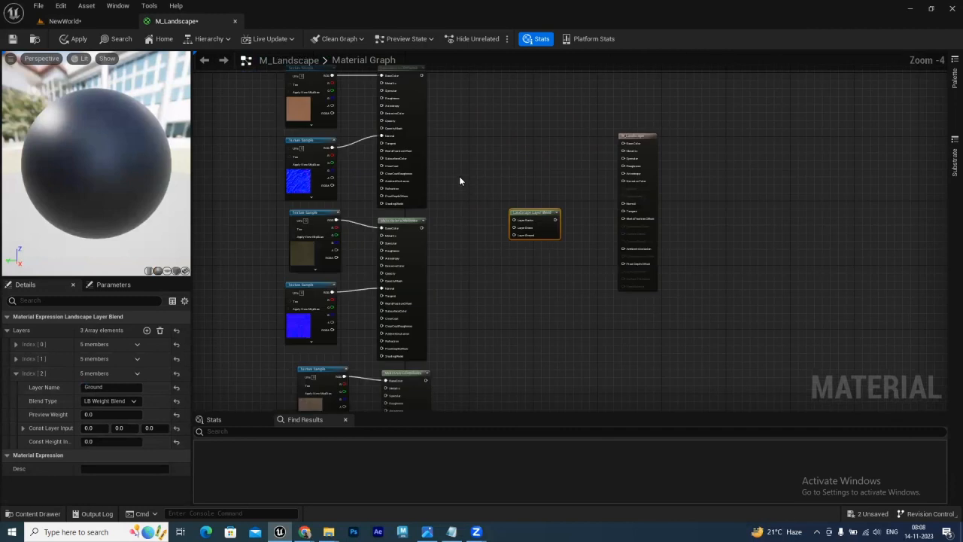
{"action": "scroll", "coordinate": [460, 180], "scroll_direction": "up", "scroll_amount": 1}
{"action": "right_click_drag", "start_coordinate": [392, 147], "coordinate": [383, 128]}
{"action": "left_click_drag", "start_coordinate": [383, 126], "coordinate": [508, 321]}
{"action": "right_click_drag", "start_coordinate": [465, 342], "coordinate": [448, 286]}
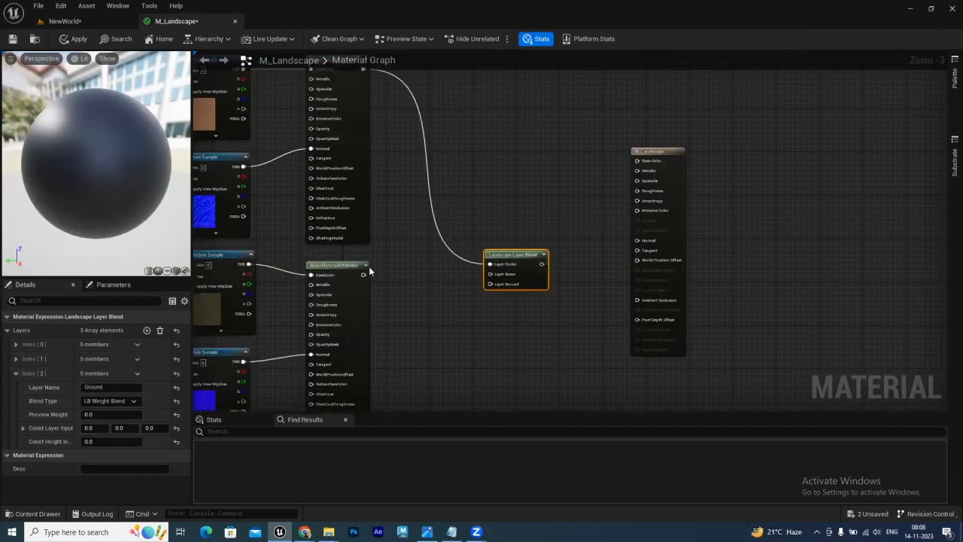
{"action": "left_click_drag", "start_coordinate": [364, 278], "coordinate": [490, 274]}
{"action": "right_click_drag", "start_coordinate": [430, 344], "coordinate": [424, 150]}
{"action": "left_click_drag", "start_coordinate": [362, 283], "coordinate": [484, 88]}
{"action": "right_click_drag", "start_coordinate": [485, 155], "coordinate": [438, 390]}
{"action": "scroll", "coordinate": [462, 388], "scroll_direction": "up", "scroll_amount": 2}
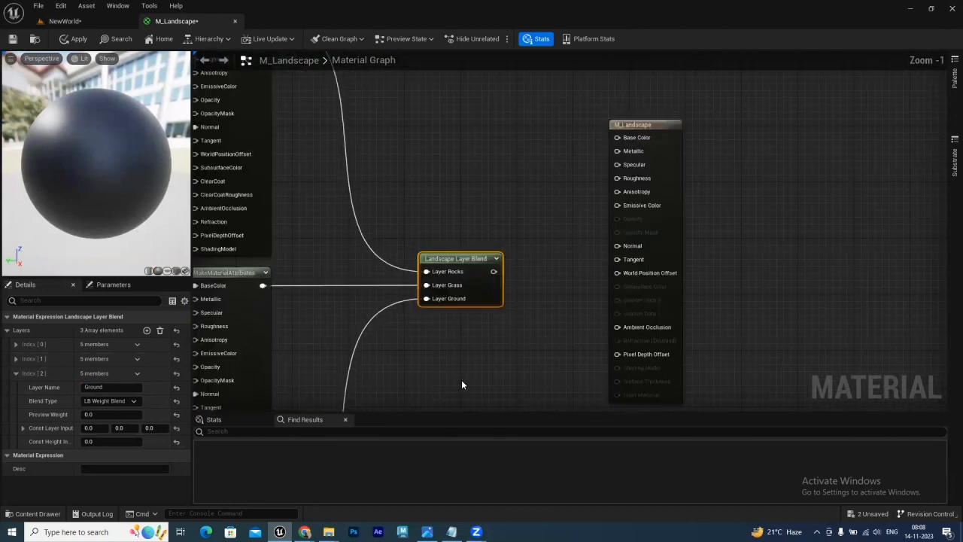
Enable Use Material Attributes on the M_Landscape output node and connect the Landscape Layer Blend output to its Material Attributes input
{"action": "scroll", "coordinate": [333, 222], "scroll_direction": "down", "scroll_amount": 1}
{"action": "scroll", "coordinate": [237, 176], "scroll_direction": "down", "scroll_amount": 2}
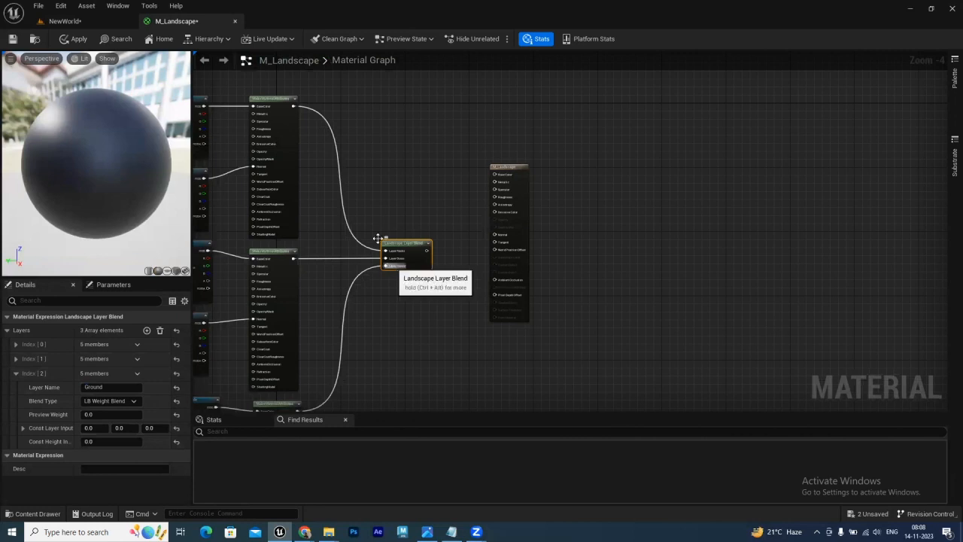
{"action": "scroll", "coordinate": [451, 358], "scroll_direction": "up", "scroll_amount": 1}
{"action": "scroll", "coordinate": [451, 358], "scroll_direction": "up", "scroll_amount": 2}
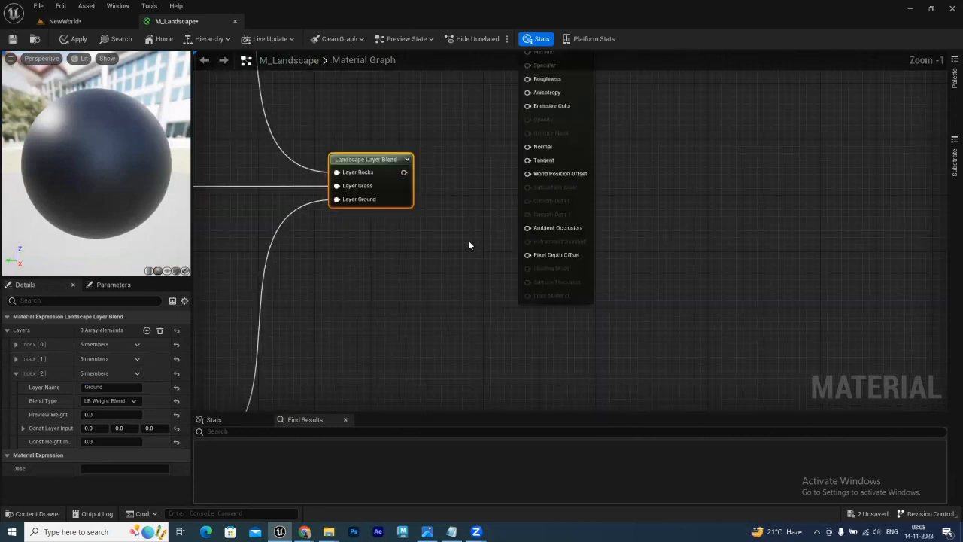
{"action": "right_click_drag", "start_coordinate": [453, 350], "coordinate": [437, 459]}
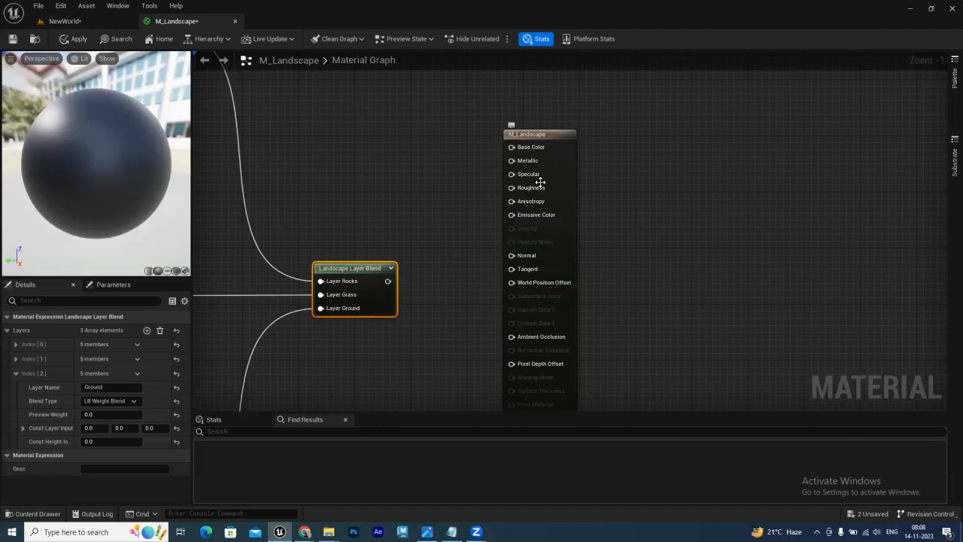
{"action": "right_click_drag", "start_coordinate": [455, 204], "coordinate": [440, 171]}
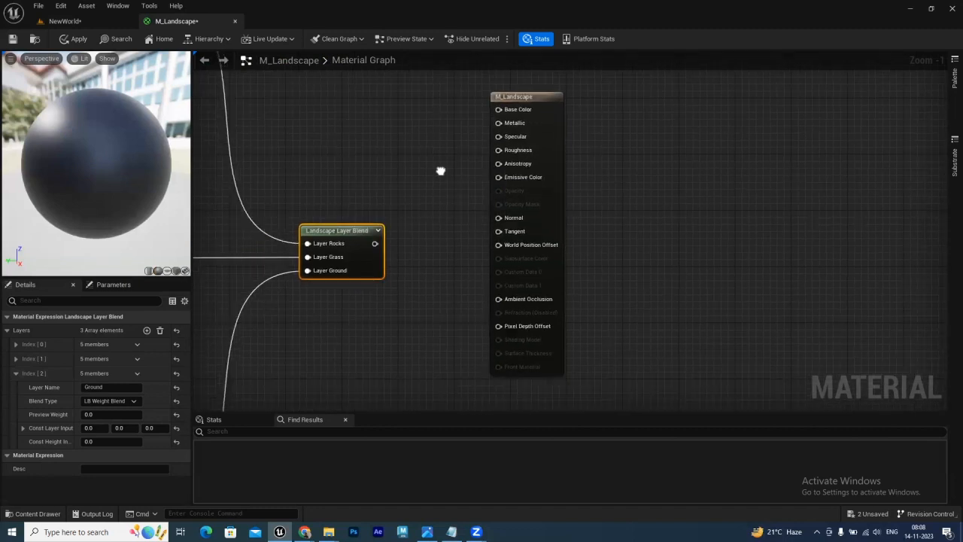
{"action": "left_click", "coordinate": [528, 98]}
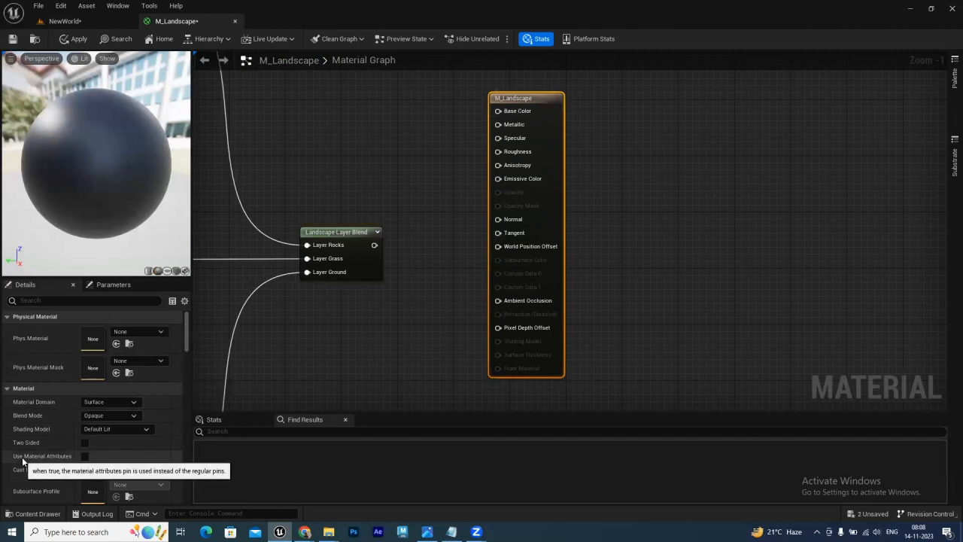
{"action": "left_click", "coordinate": [85, 456]}
{"action": "left_click_drag", "start_coordinate": [532, 99], "coordinate": [529, 243]}
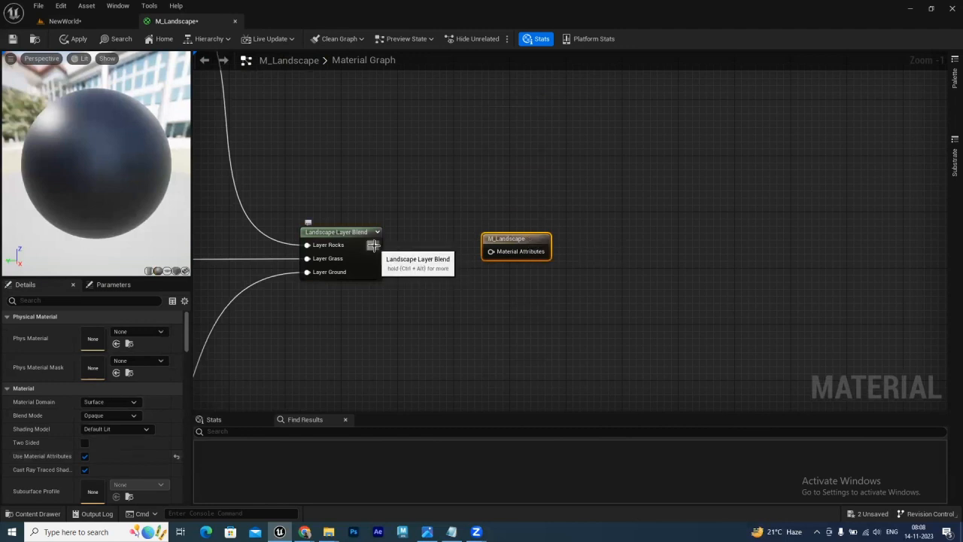
{"action": "left_click_drag", "start_coordinate": [373, 245], "coordinate": [501, 253]}
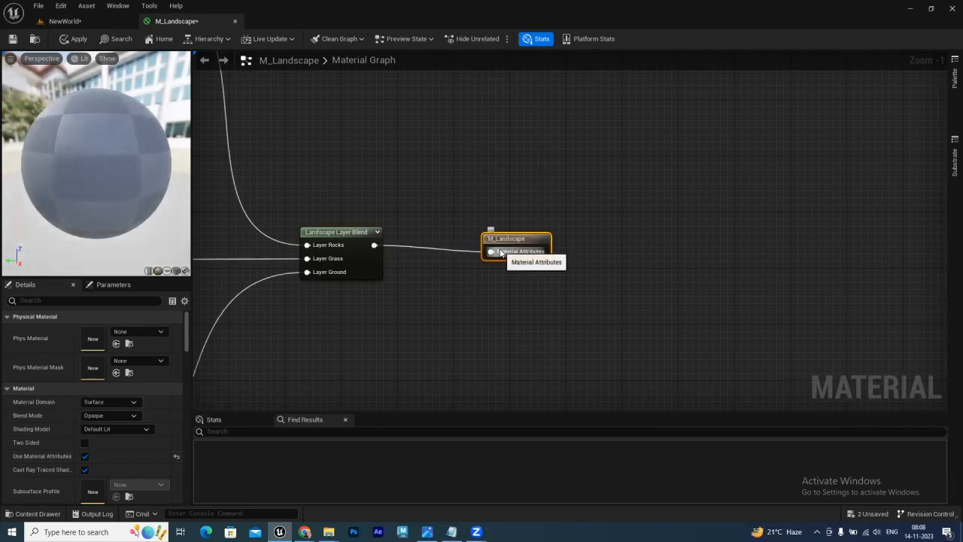
Apply and save the M_Landscape material changes, and return to the NewWorld level
{"action": "left_click", "coordinate": [75, 39]}
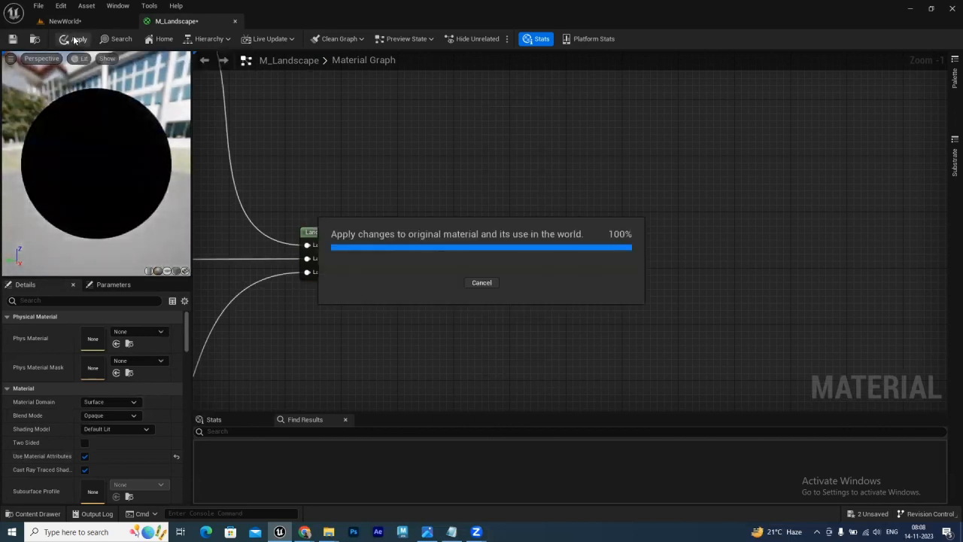
{"action": "left_click", "coordinate": [12, 39]}
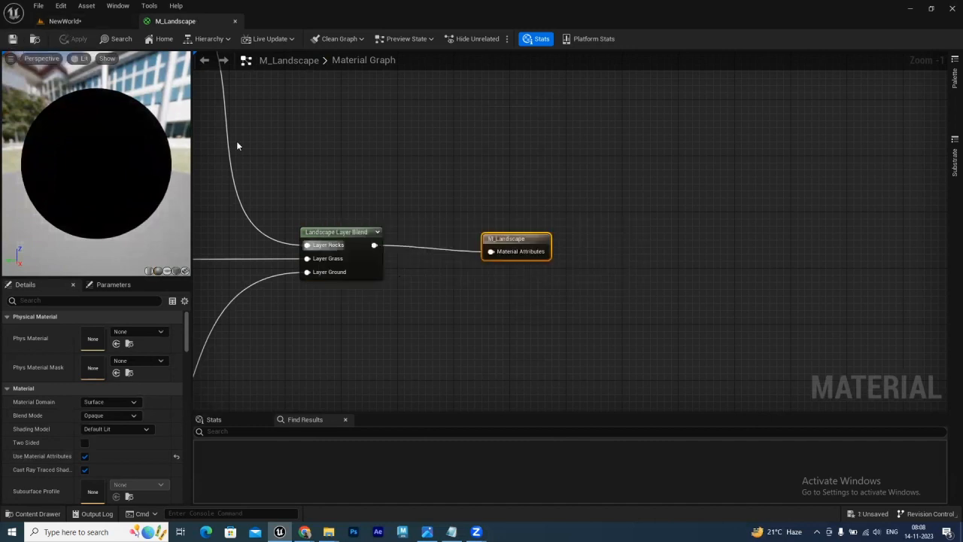
{"action": "left_click", "coordinate": [94, 22]}
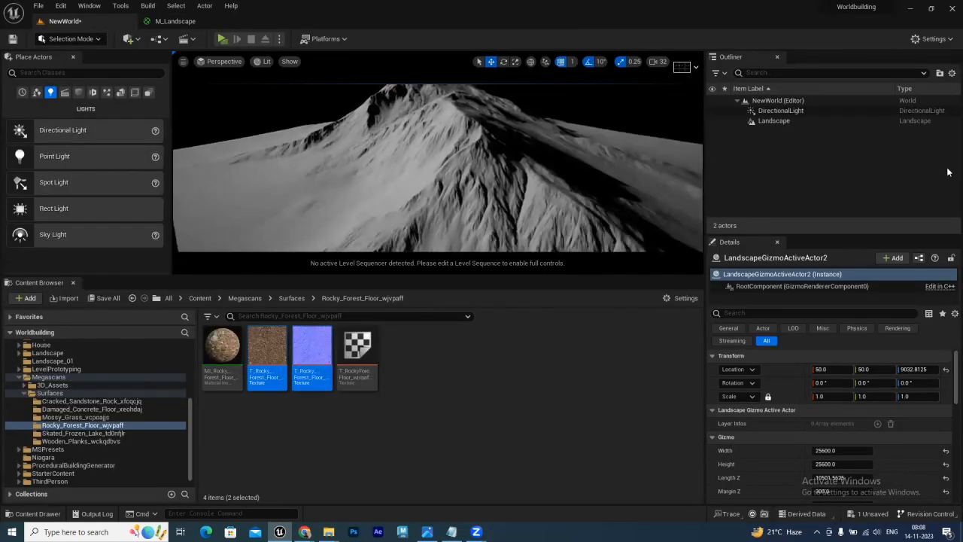
Select the Landscape actor and assign M_Landscape from the Landscape_01 folder as its Landscape Material
{"action": "left_click", "coordinate": [775, 122]}
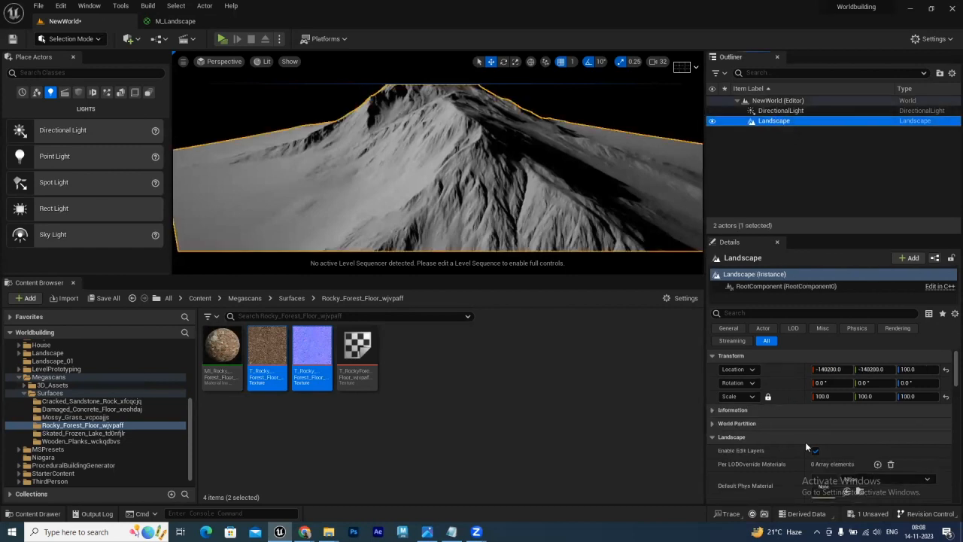
{"action": "left_click_drag", "start_coordinate": [837, 236], "coordinate": [828, 159]}
{"action": "scroll", "coordinate": [807, 381], "scroll_direction": "down", "scroll_amount": 2}
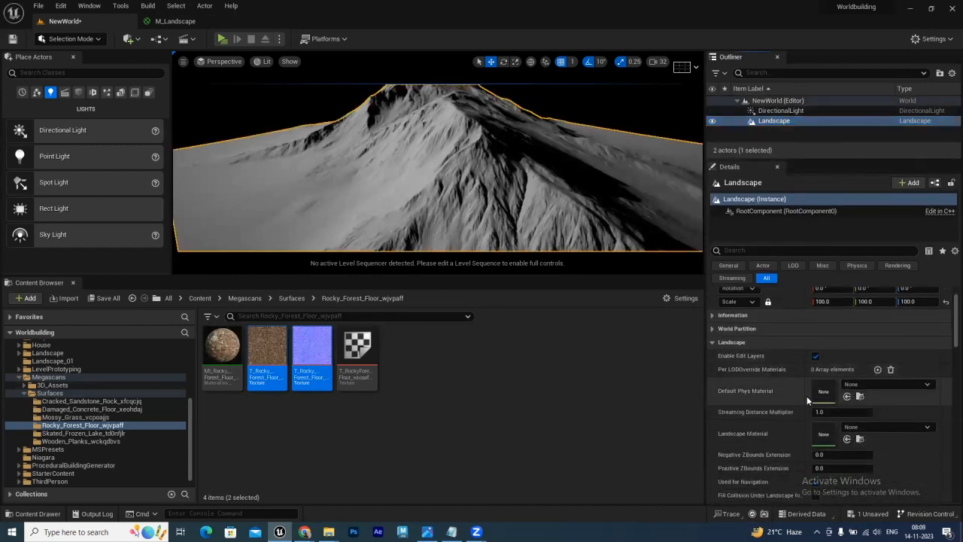
{"action": "left_click", "coordinate": [53, 360]}
{"action": "scroll", "coordinate": [828, 405], "scroll_direction": "down", "scroll_amount": 2}
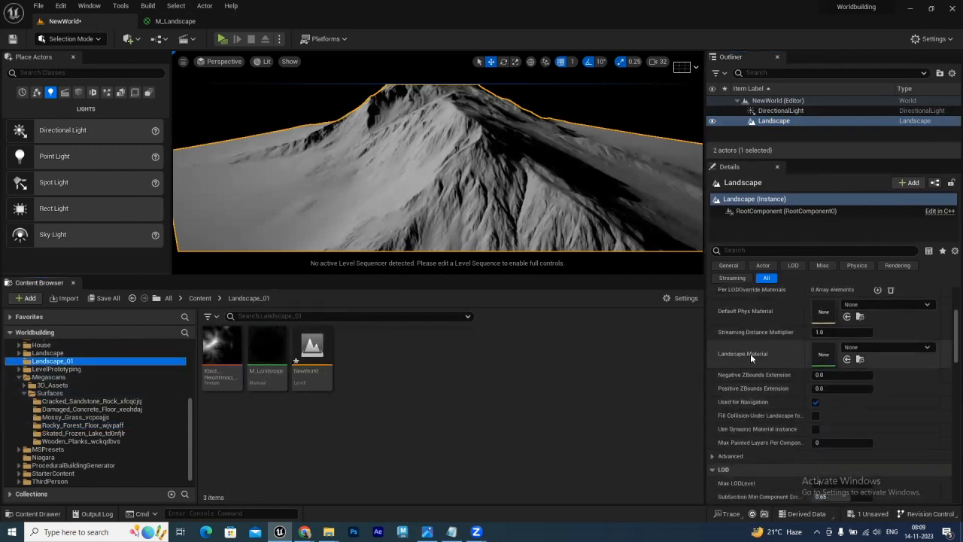
{"action": "double_click", "coordinate": [261, 372]}
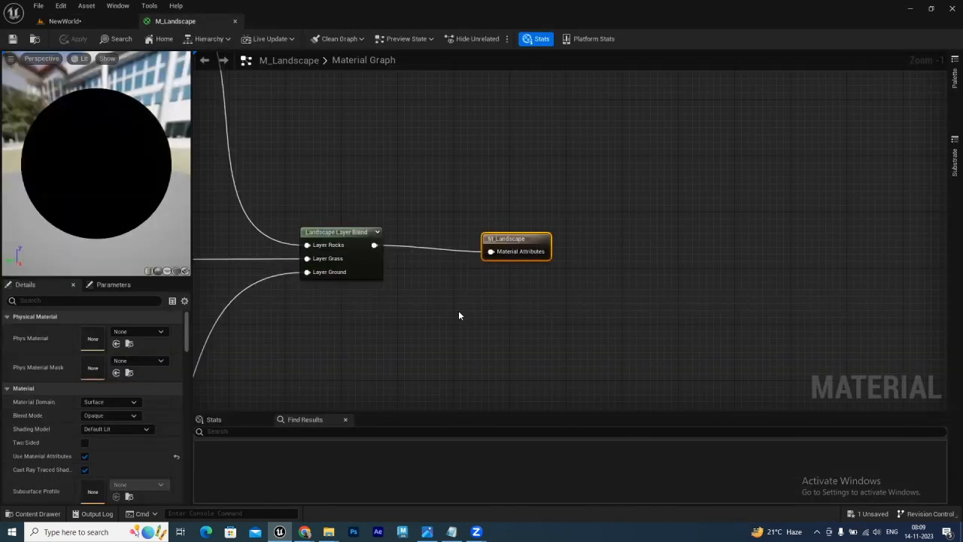
{"action": "right_click_drag", "start_coordinate": [459, 315], "coordinate": [604, 339]}
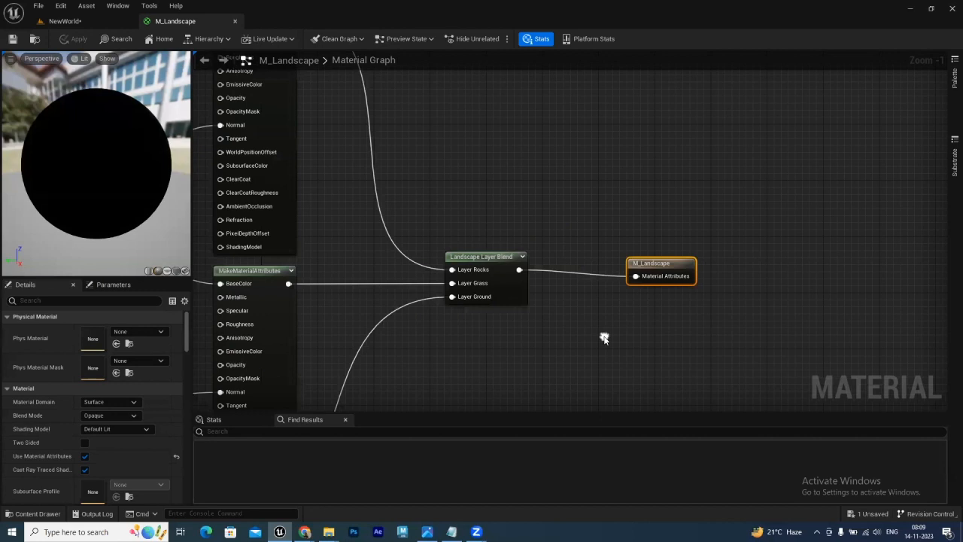
{"action": "scroll", "coordinate": [603, 336], "scroll_direction": "down", "scroll_amount": 5}
{"action": "scroll", "coordinate": [578, 296], "scroll_direction": "up", "scroll_amount": 2}
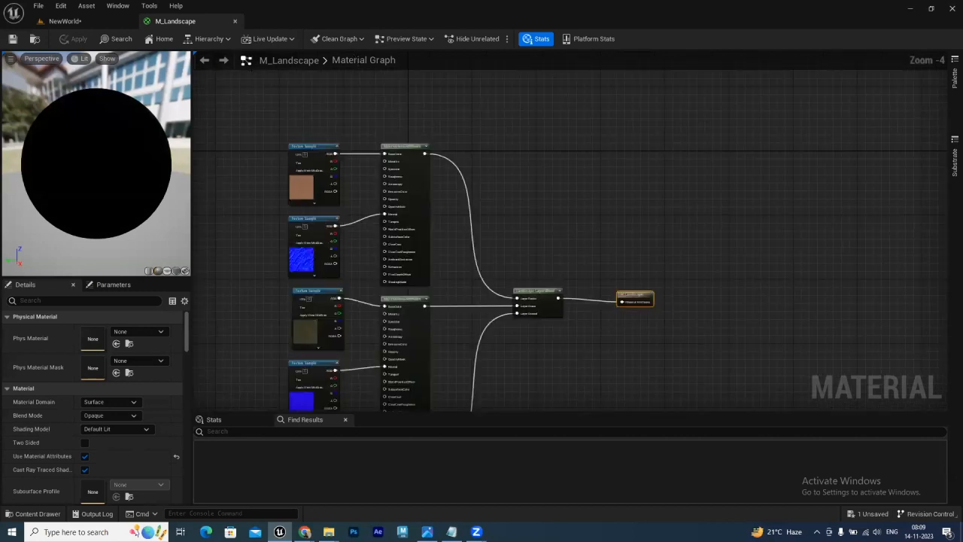
{"action": "right_click_drag", "start_coordinate": [559, 223], "coordinate": [570, 133]}
{"action": "scroll", "coordinate": [569, 133], "scroll_direction": "down", "scroll_amount": 1}
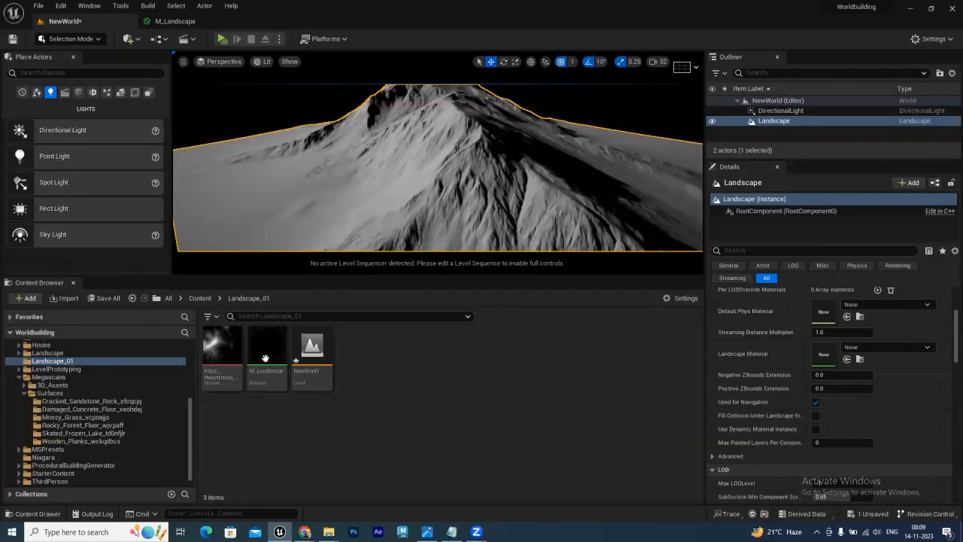
{"action": "left_click_drag", "start_coordinate": [265, 358], "coordinate": [852, 348]}
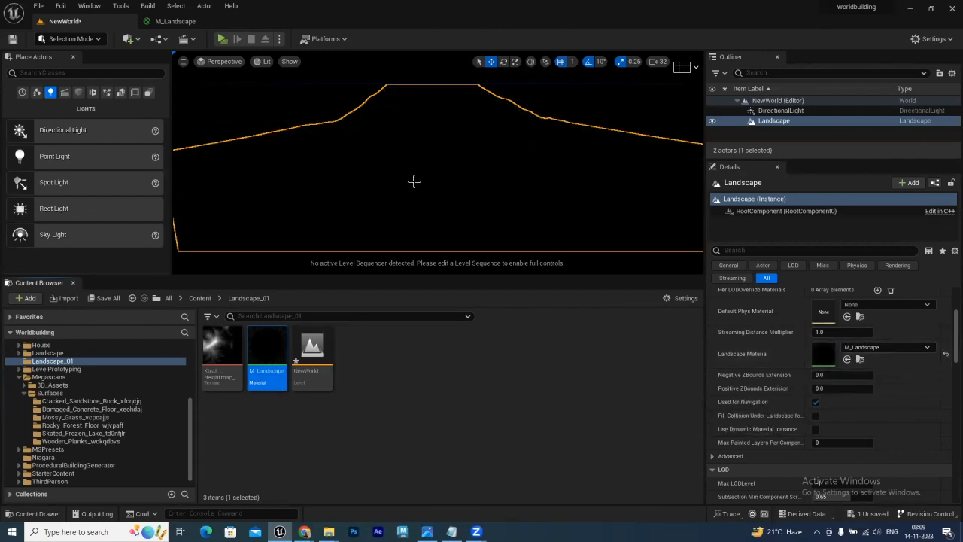
Switch the editor to Landscape Mode with the Paint tool active and show its target layers
{"action": "left_click", "coordinate": [83, 39]}
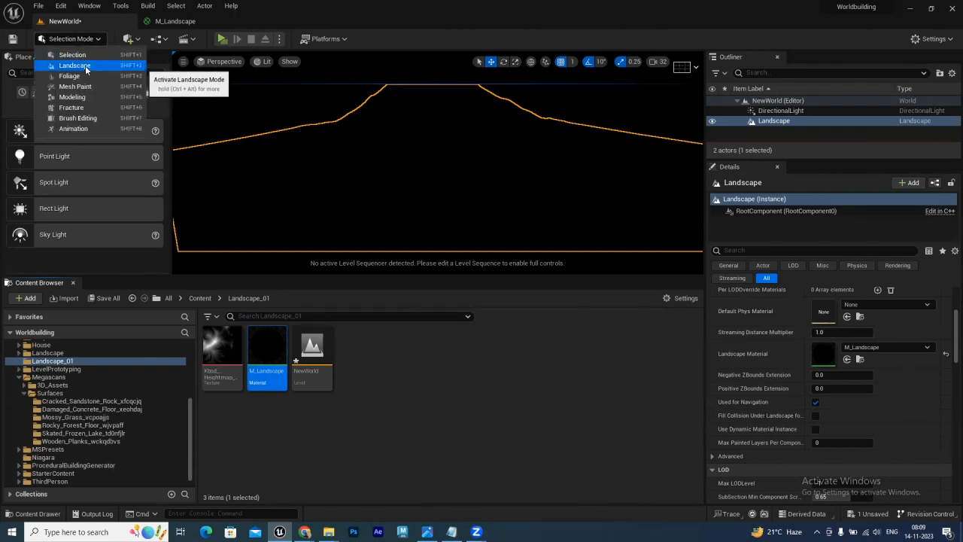
{"action": "left_click", "coordinate": [85, 65]}
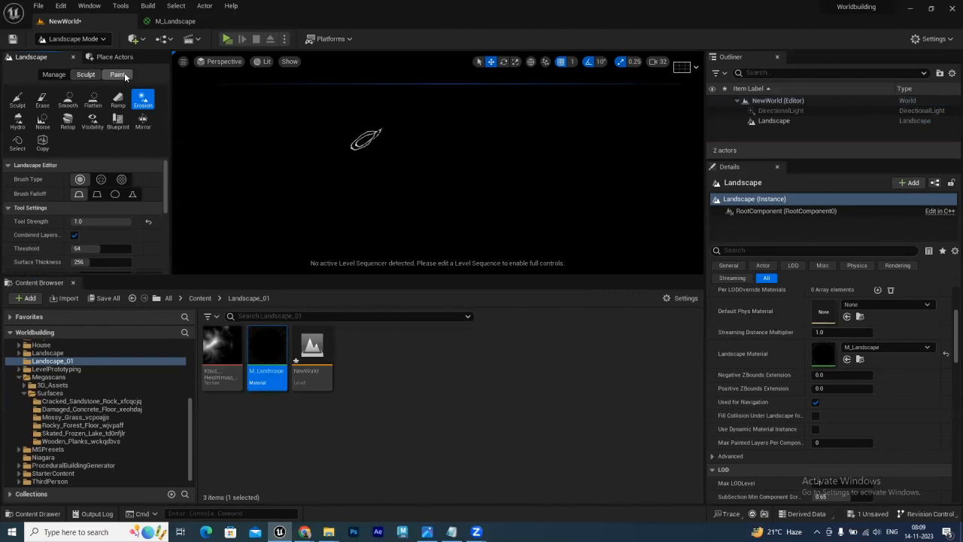
{"action": "left_click", "coordinate": [123, 73]}
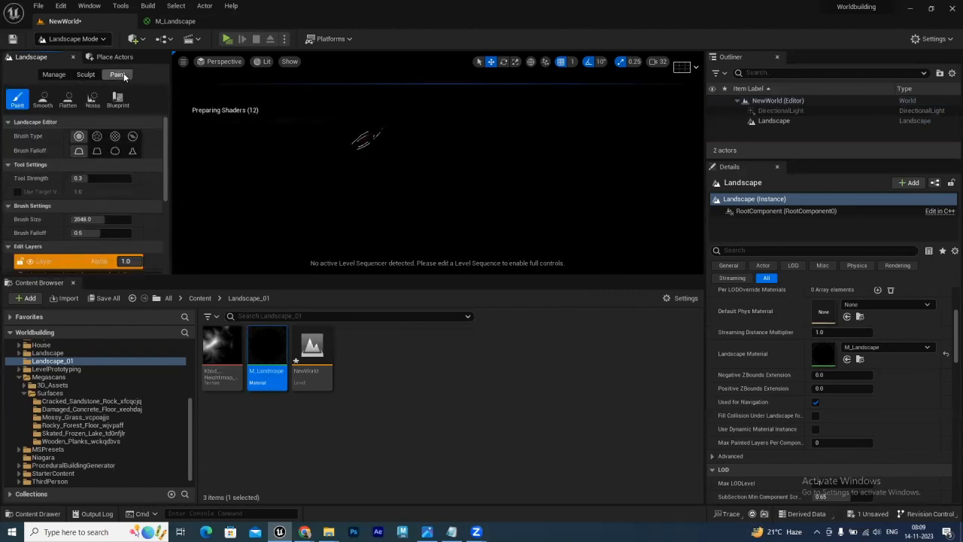
{"action": "left_click_drag", "start_coordinate": [172, 277], "coordinate": [173, 340]}
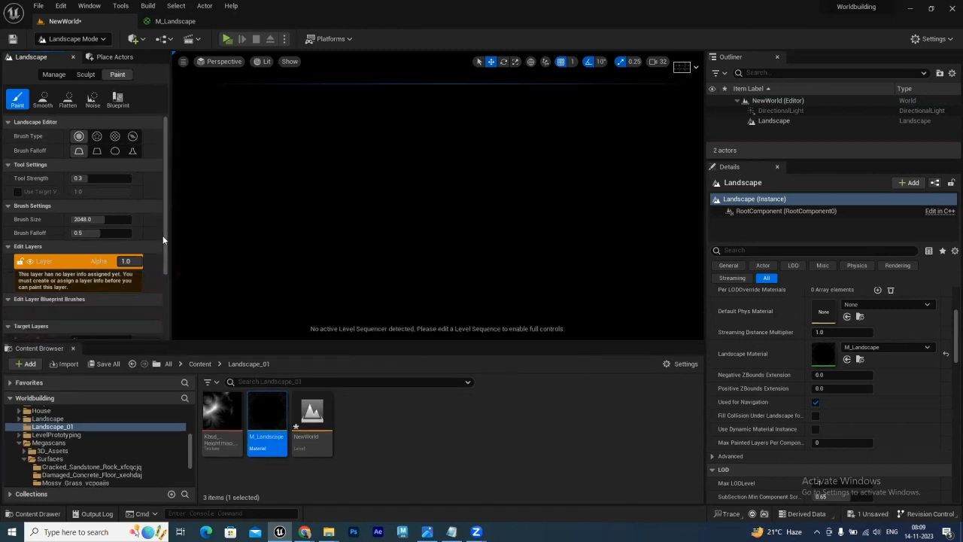
{"action": "scroll", "coordinate": [166, 244], "scroll_direction": "down", "scroll_amount": 2}
{"action": "scroll", "coordinate": [168, 270], "scroll_direction": "down", "scroll_amount": 3}
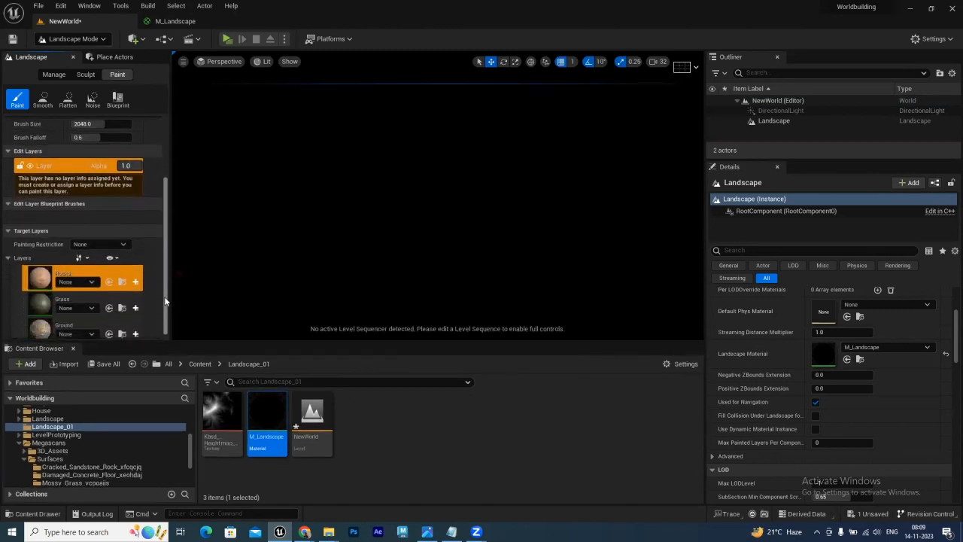
Create a weight-blended layer info for the Rocks layer, saved as Rocks_LayerInfo in NewWorld_sharedassets
{"action": "left_click", "coordinate": [52, 270]}
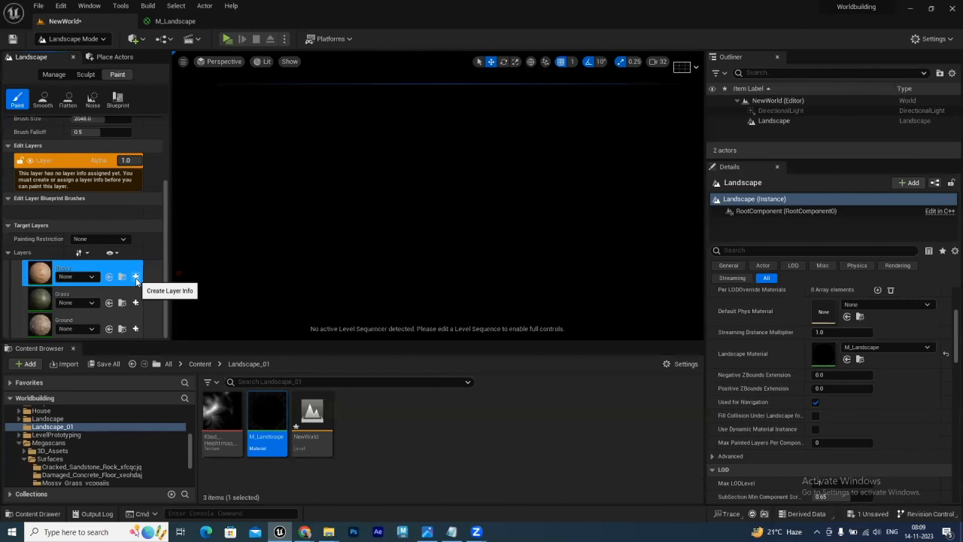
{"action": "left_click", "coordinate": [136, 278]}
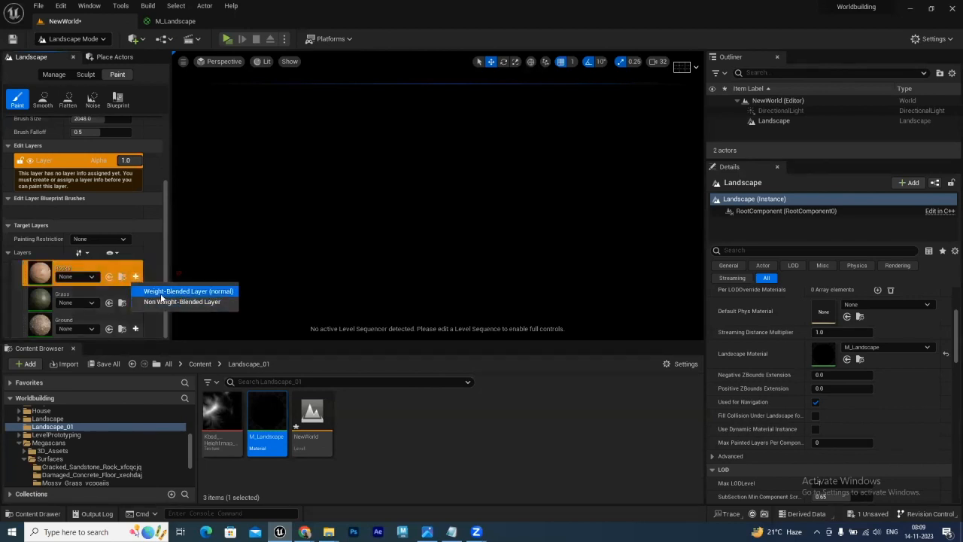
{"action": "left_click", "coordinate": [161, 294]}
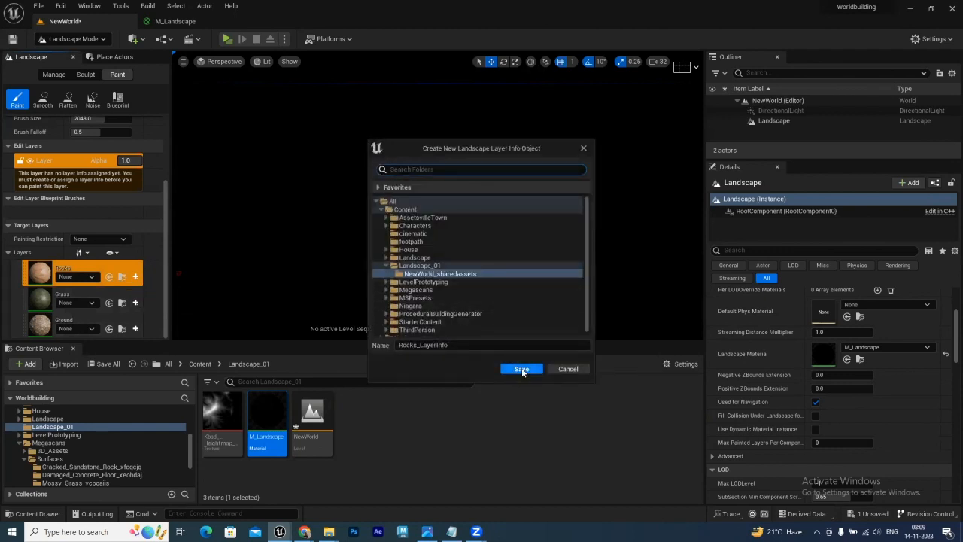
{"action": "left_click", "coordinate": [522, 369]}
Create a weight-blended layer info for the Grass target layer and save it in NewWorld_sharedassets
{"action": "left_click", "coordinate": [135, 303]}
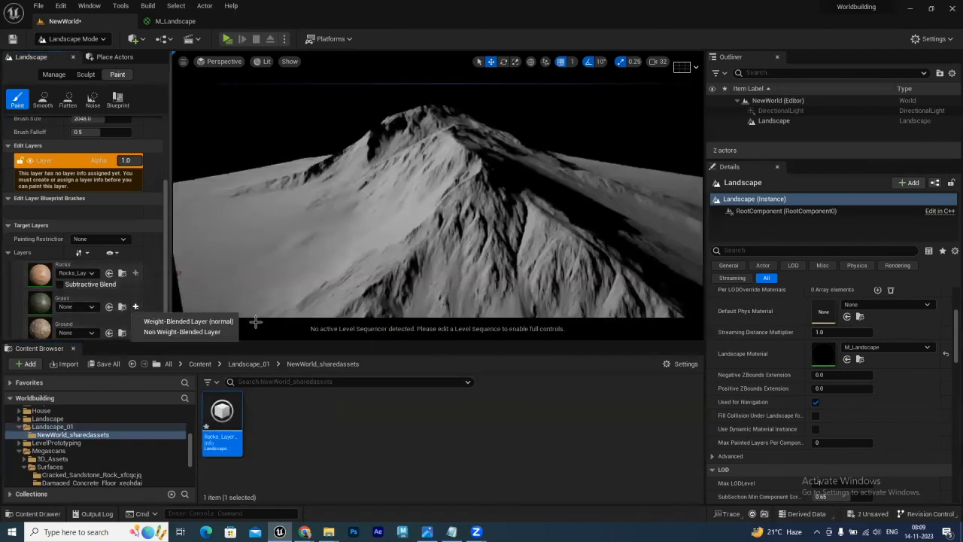
{"action": "left_click", "coordinate": [192, 322]}
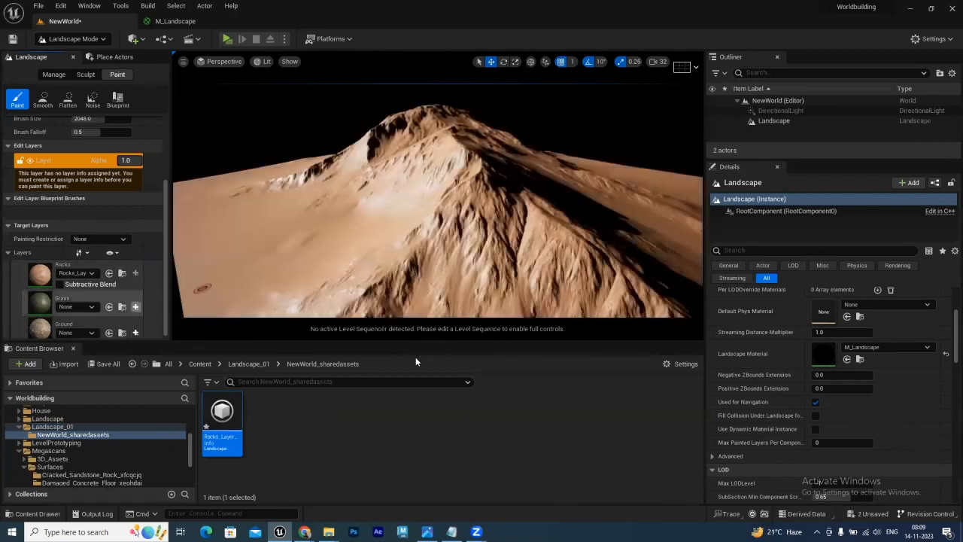
{"action": "left_click", "coordinate": [135, 306]}
{"action": "left_click", "coordinate": [188, 320]}
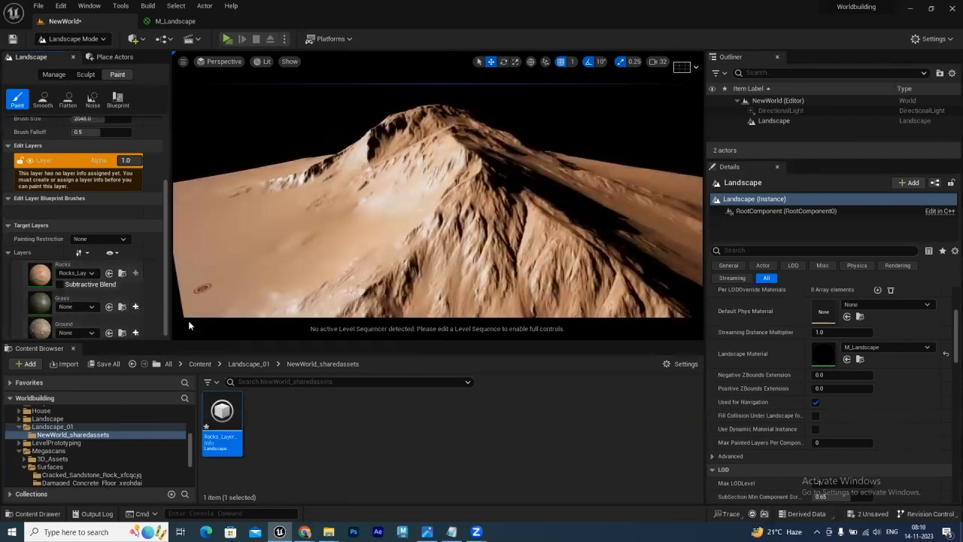
{"action": "left_click", "coordinate": [521, 369]}
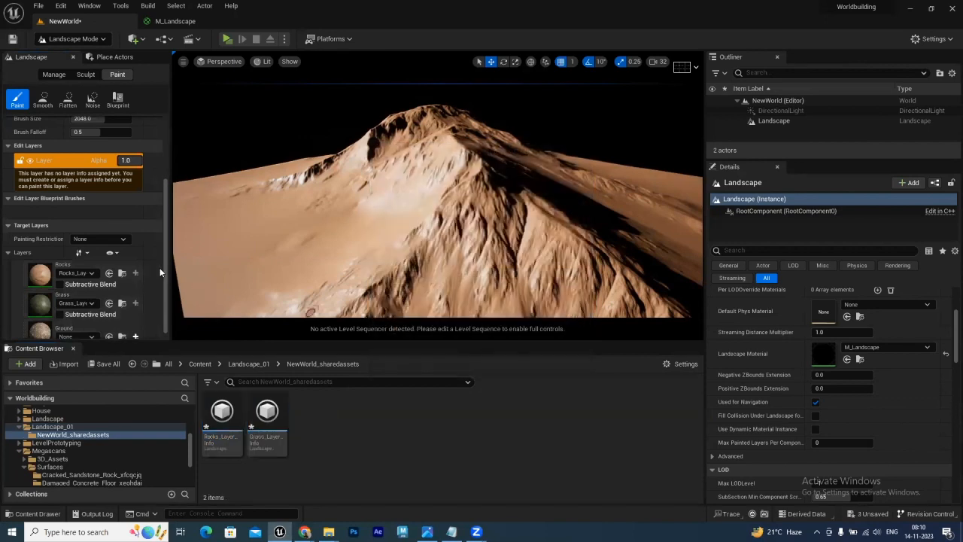
Create a weight-blended layer info for the Ground layer, saved as Ground_LayerInfo in NewWorld_sharedassets
{"action": "left_click", "coordinate": [136, 329]}
{"action": "left_click", "coordinate": [185, 343]}
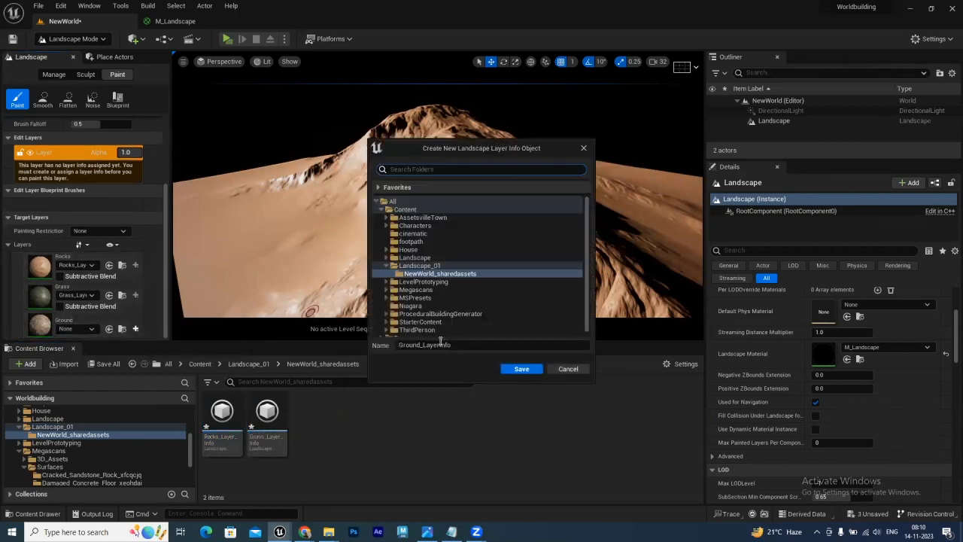
{"action": "left_click", "coordinate": [522, 369]}
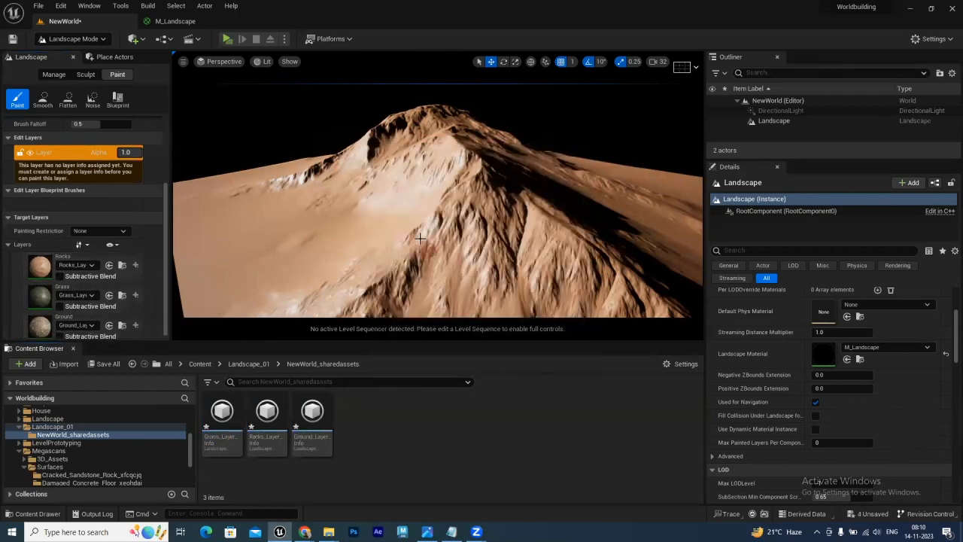
Choose the Grass layer, set the brush size to 8192, and paint a first dab on the mountain slope
{"action": "right_click_drag", "start_coordinate": [455, 183], "coordinate": [408, 215]}
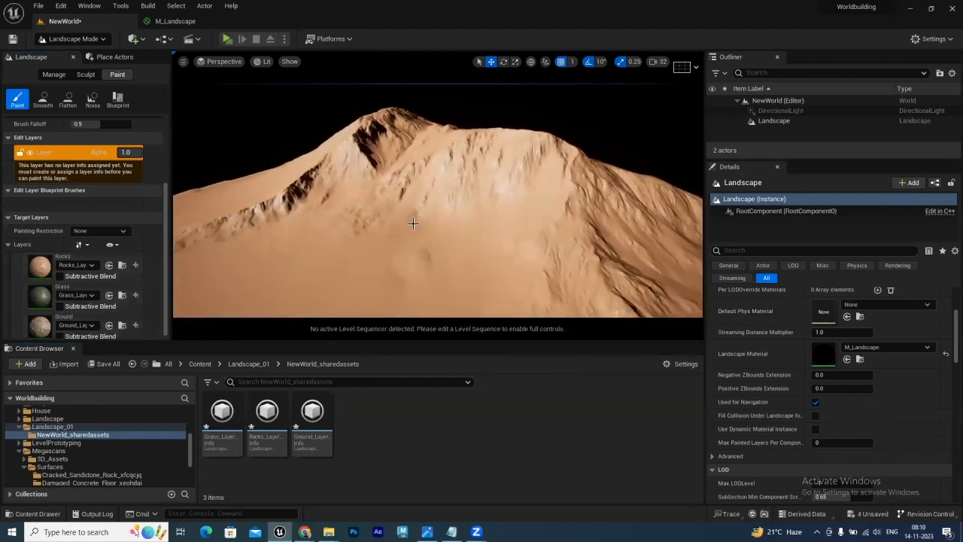
{"action": "left_click", "coordinate": [39, 301]}
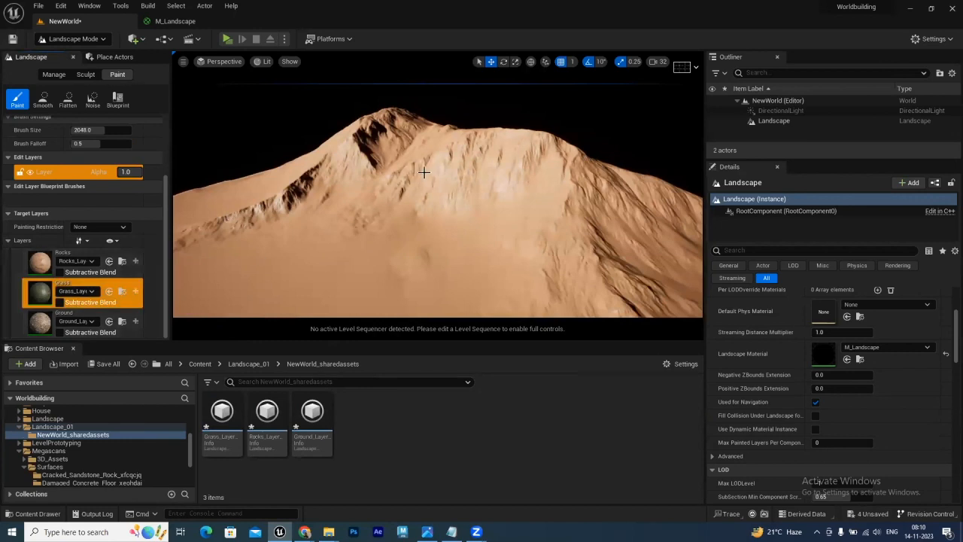
{"action": "scroll", "coordinate": [141, 223], "scroll_direction": "up", "scroll_amount": 3}
{"action": "left_click_drag", "start_coordinate": [106, 211], "coordinate": [148, 213]}
{"action": "left_click", "coordinate": [442, 195]}
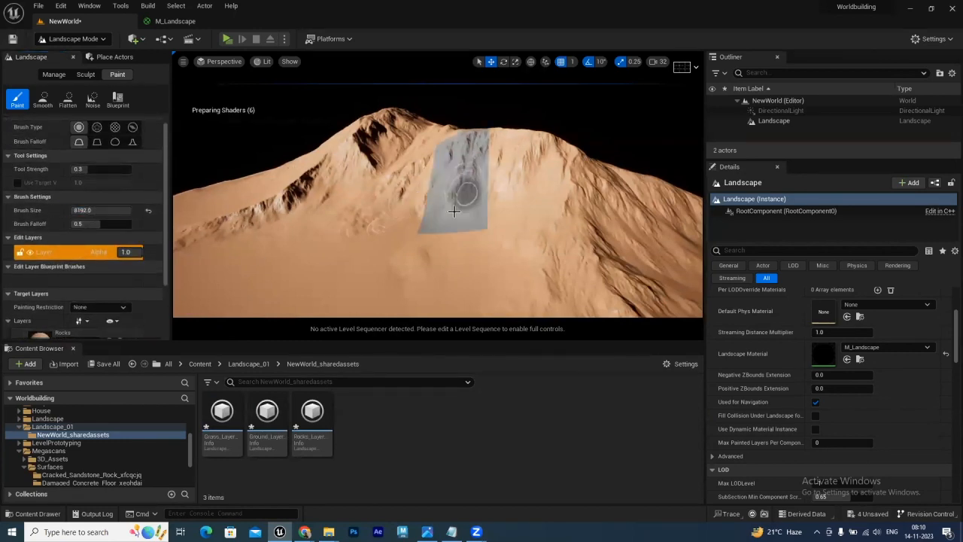
Set the brush falloff to 1.0 and paint a large Grass patch across the mountainside
{"action": "mouse_move", "coordinate": [462, 226]}
{"action": "right_mouse_down"}
{"action": "mouse_move", "coordinate": [407, 177]}
{"action": "mouse_move", "coordinate": [395, 186]}
{"action": "mouse_move", "coordinate": [407, 194]}
{"action": "mouse_move", "coordinate": [399, 193]}
{"action": "right_mouse_up"}
{"action": "right_click", "coordinate": [584, 301]}
{"action": "right_click", "coordinate": [732, 329]}
{"action": "right_click_drag", "start_coordinate": [499, 221], "coordinate": [178, 172]}
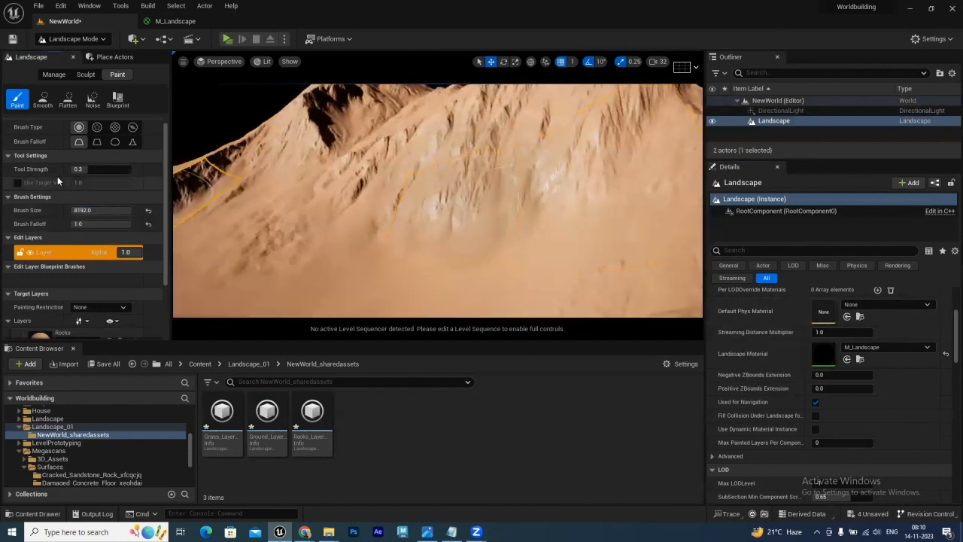
{"action": "mouse_move", "coordinate": [481, 174]}
{"action": "left_mouse_down"}
{"action": "mouse_move", "coordinate": [429, 144]}
{"action": "mouse_move", "coordinate": [451, 188]}
{"action": "mouse_move", "coordinate": [482, 166]}
{"action": "mouse_move", "coordinate": [379, 202]}
{"action": "mouse_move", "coordinate": [376, 241]}
{"action": "mouse_move", "coordinate": [549, 252]}
{"action": "mouse_move", "coordinate": [422, 256]}
{"action": "mouse_move", "coordinate": [514, 239]}
{"action": "mouse_move", "coordinate": [550, 251]}
{"action": "mouse_move", "coordinate": [500, 130]}
{"action": "left_mouse_up"}
Paint the Ground layer over the flat area in front of the mountain, raising the tool strength to 1.0
{"action": "scroll", "coordinate": [102, 267], "scroll_direction": "down", "scroll_amount": 3}
{"action": "left_click", "coordinate": [40, 291]}
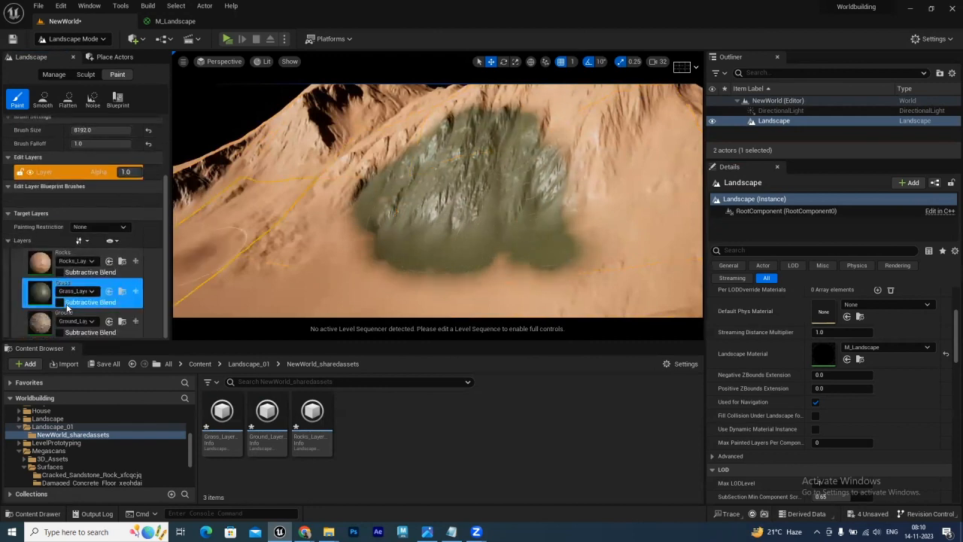
{"action": "left_click", "coordinate": [40, 323]}
{"action": "mouse_move", "coordinate": [429, 247]}
{"action": "right_mouse_down"}
{"action": "mouse_move", "coordinate": [368, 242]}
{"action": "mouse_move", "coordinate": [243, 155]}
{"action": "mouse_move", "coordinate": [279, 226]}
{"action": "right_mouse_up"}
{"action": "mouse_move", "coordinate": [280, 225]}
{"action": "left_mouse_down"}
{"action": "mouse_move", "coordinate": [484, 273]}
{"action": "mouse_move", "coordinate": [565, 277]}
{"action": "mouse_move", "coordinate": [464, 279]}
{"action": "mouse_move", "coordinate": [477, 268]}
{"action": "left_mouse_up"}
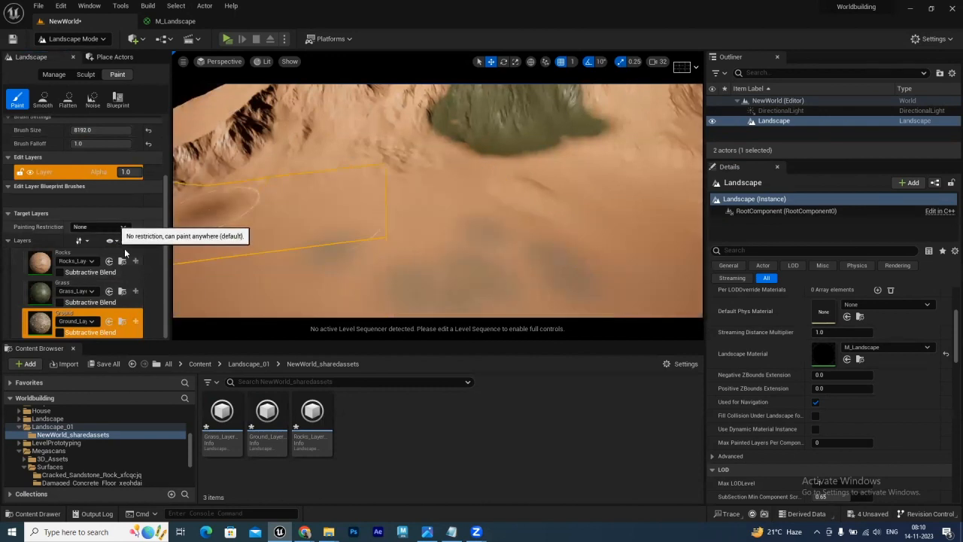
{"action": "left_click", "coordinate": [58, 329]}
{"action": "scroll", "coordinate": [107, 238], "scroll_direction": "up", "scroll_amount": 3}
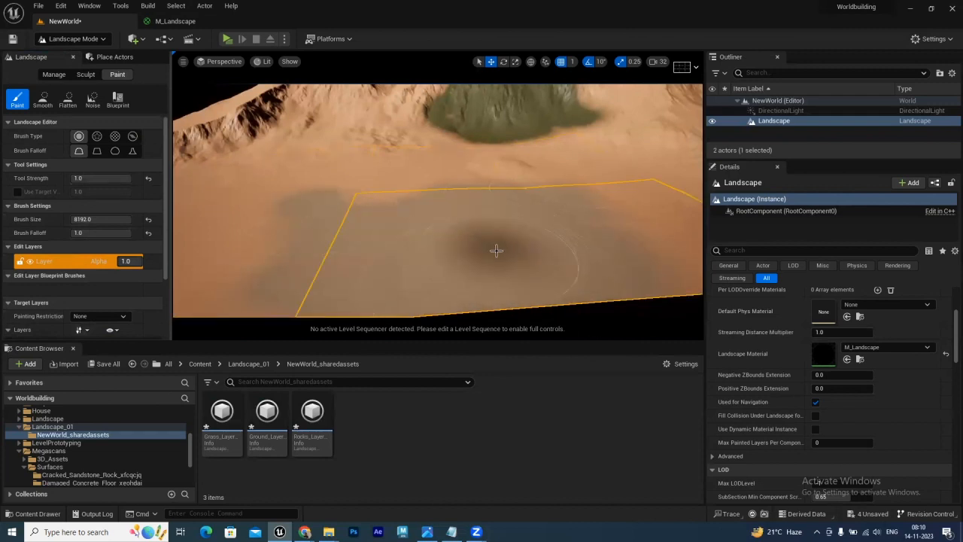
Paint the Grass layer over the flat Ground patch and up to the grassy mountainside
{"action": "scroll", "coordinate": [53, 250], "scroll_direction": "down", "scroll_amount": 3}
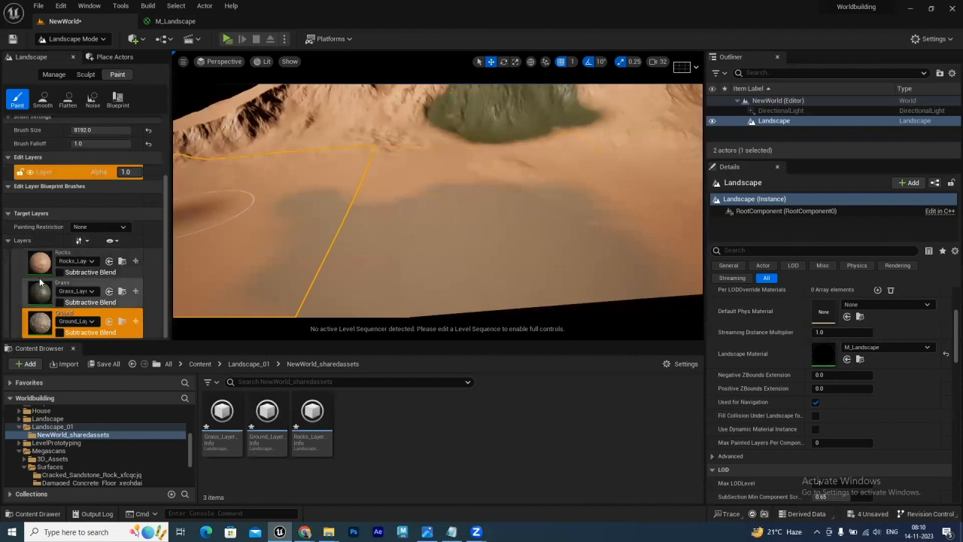
{"action": "left_click", "coordinate": [41, 264]}
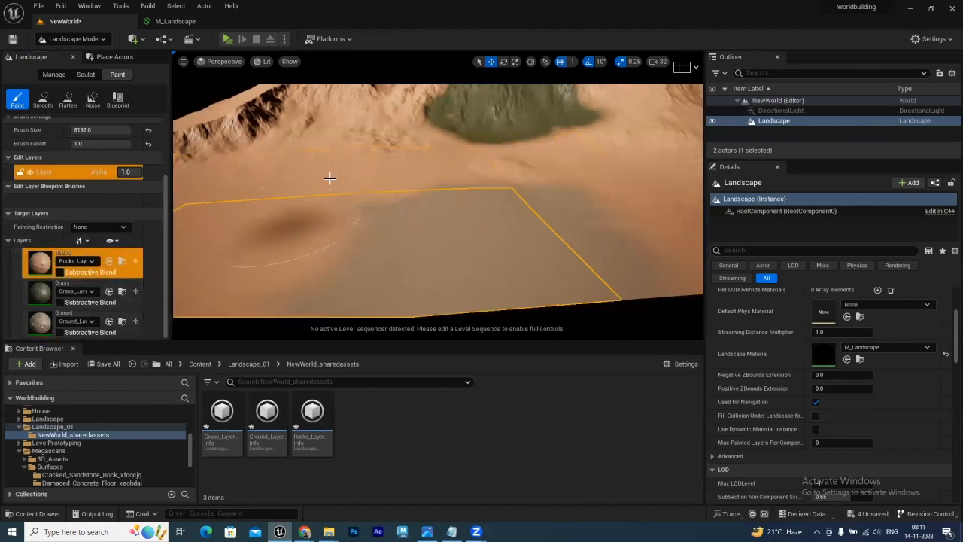
{"action": "left_click", "coordinate": [36, 322]}
{"action": "left_click", "coordinate": [41, 294]}
{"action": "mouse_move", "coordinate": [398, 287]}
{"action": "left_mouse_down"}
{"action": "mouse_move", "coordinate": [402, 237]}
{"action": "mouse_move", "coordinate": [402, 286]}
{"action": "mouse_move", "coordinate": [549, 273]}
{"action": "mouse_move", "coordinate": [472, 248]}
{"action": "mouse_move", "coordinate": [501, 142]}
{"action": "mouse_move", "coordinate": [463, 198]}
{"action": "mouse_move", "coordinate": [486, 129]}
{"action": "mouse_move", "coordinate": [419, 219]}
{"action": "mouse_move", "coordinate": [512, 136]}
{"action": "left_mouse_up"}
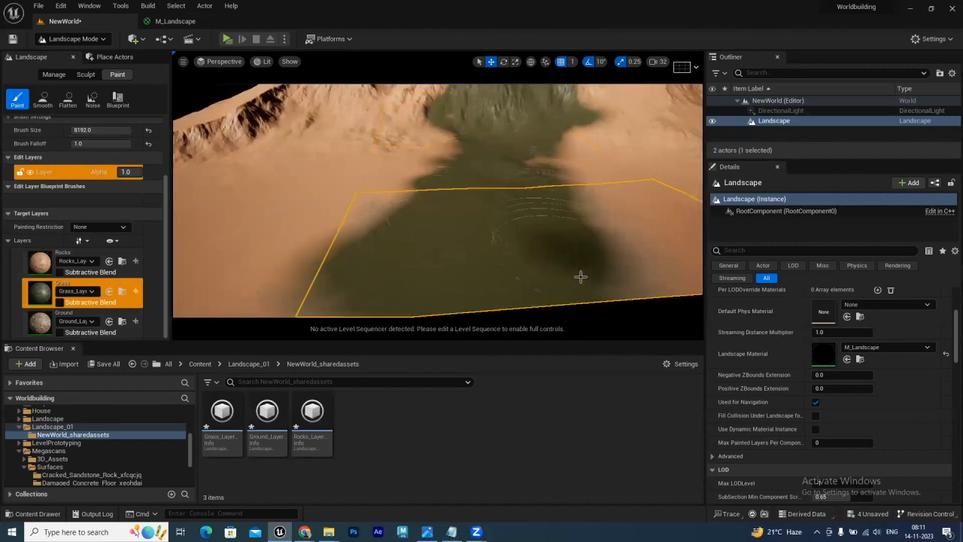
Inspect the painted Grass layer on the flat area in front of the mountain, up close and from a distance
{"action": "right_click_drag", "start_coordinate": [523, 234], "coordinate": [522, 240]}
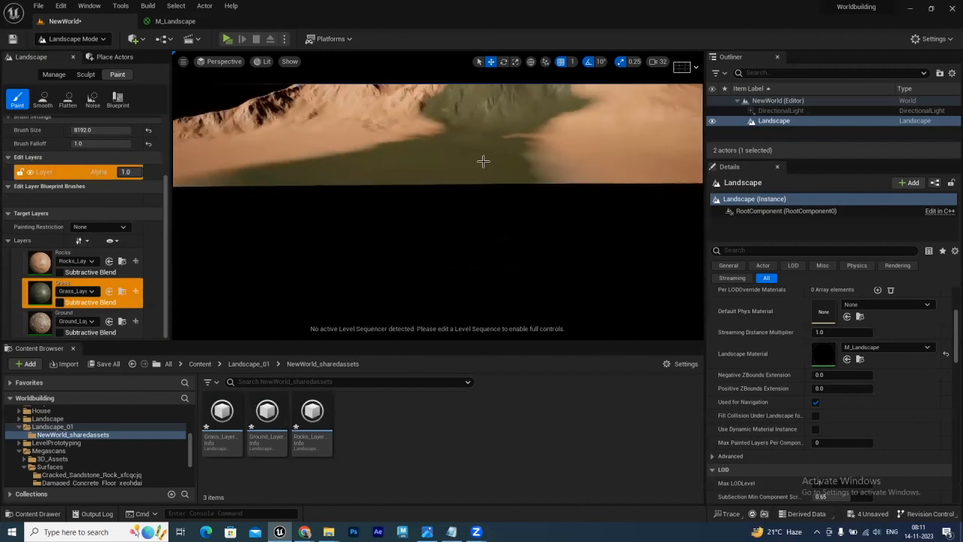
{"action": "scroll", "coordinate": [484, 160], "scroll_direction": "up", "scroll_amount": 5}
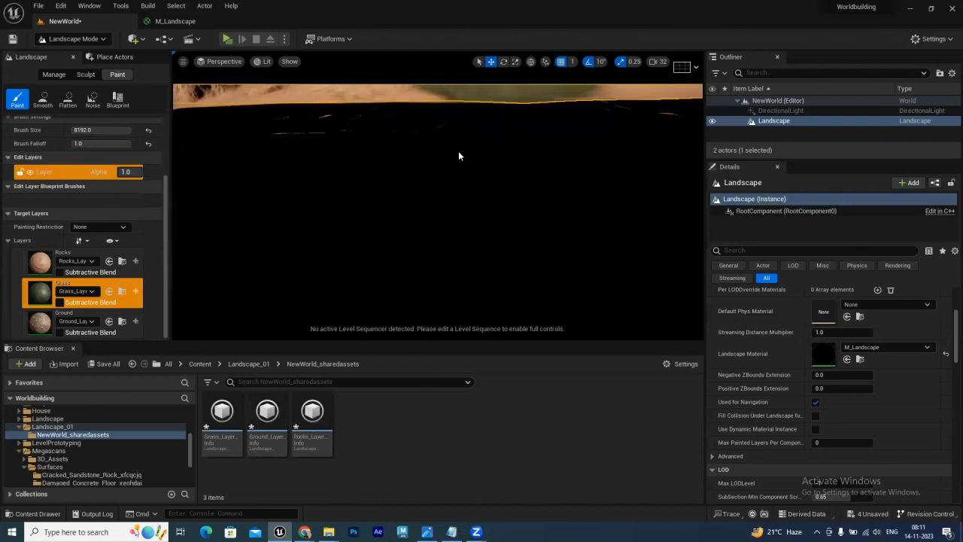
{"action": "scroll", "coordinate": [458, 155], "scroll_direction": "down", "scroll_amount": 5}
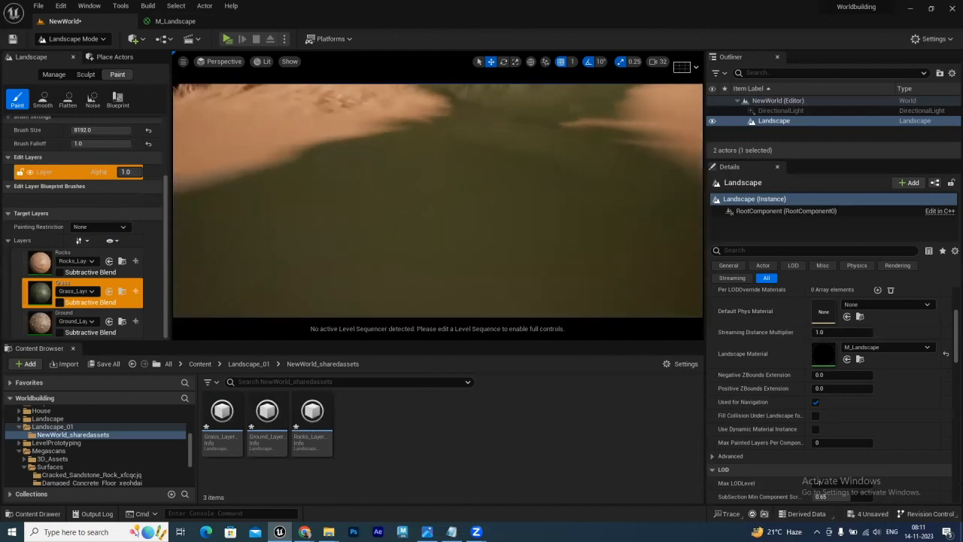
{"action": "key", "text": "w"}
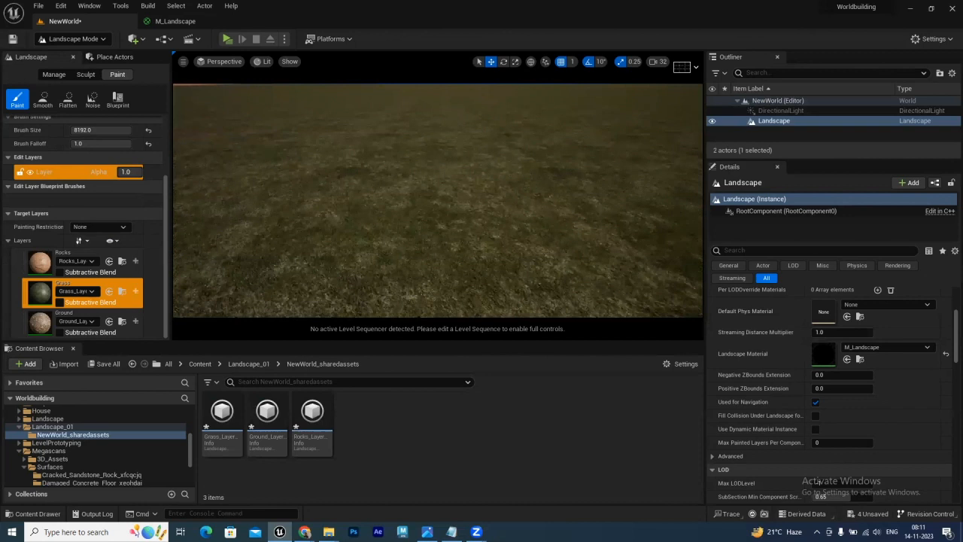
{"action": "scroll", "coordinate": [460, 147], "scroll_direction": "up", "scroll_amount": 2}
{"action": "scroll", "coordinate": [456, 144], "scroll_direction": "down", "scroll_amount": 3}
{"action": "right_click_drag", "start_coordinate": [445, 189], "coordinate": [459, 173]}
{"action": "scroll", "coordinate": [438, 200], "scroll_direction": "up", "scroll_amount": 1}
{"action": "scroll", "coordinate": [438, 200], "scroll_direction": "down", "scroll_amount": 2}
{"action": "scroll", "coordinate": [438, 200], "scroll_direction": "up", "scroll_amount": 2}
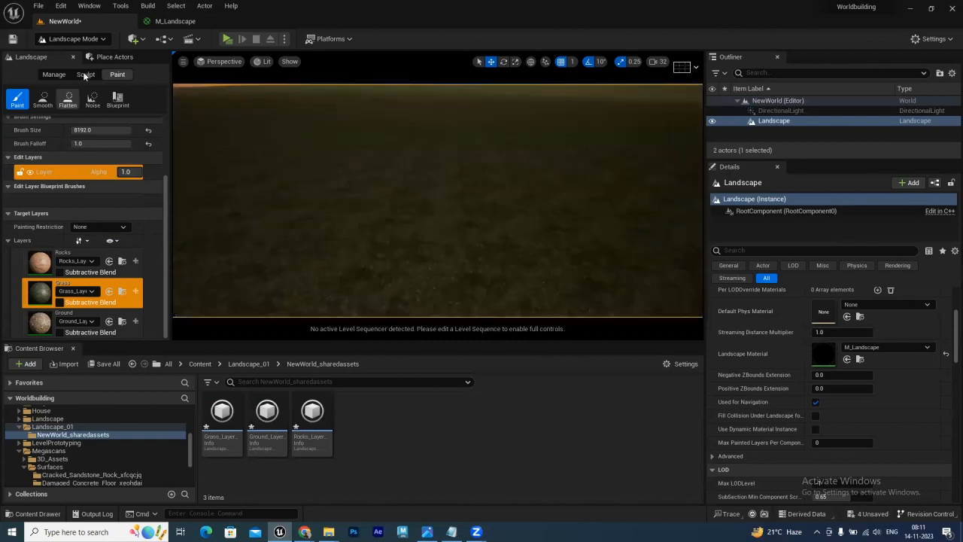
{"action": "scroll", "coordinate": [472, 219], "scroll_direction": "down", "scroll_amount": 4}
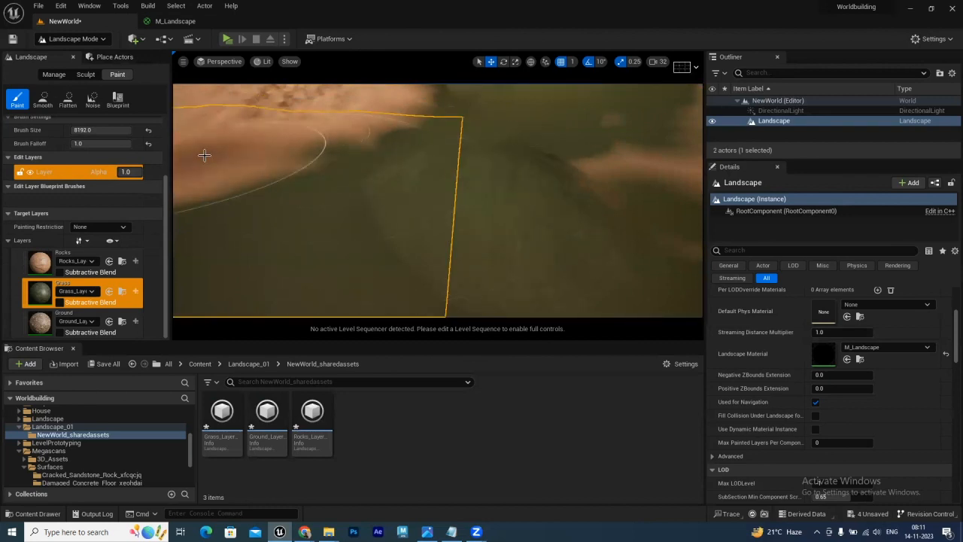
Look over the Megascans surface folders and the M_Landscape material graph, and return to the NewWorld level
{"action": "left_click", "coordinate": [87, 40]}
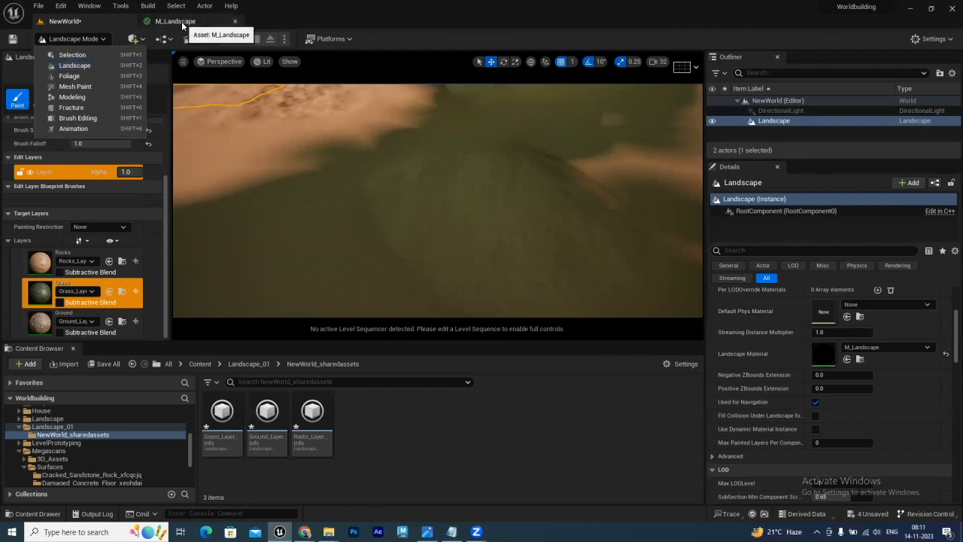
{"action": "scroll", "coordinate": [132, 458], "scroll_direction": "down", "scroll_amount": 3}
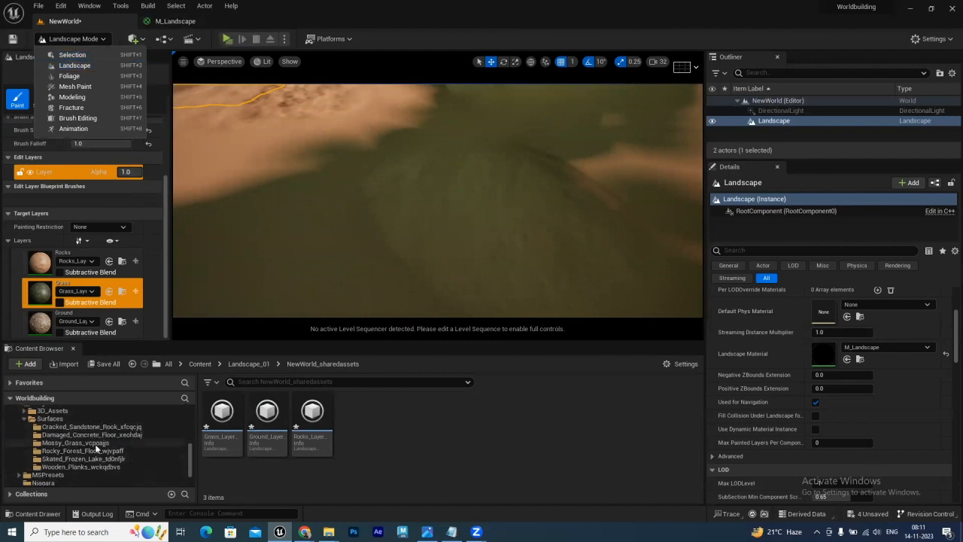
{"action": "left_click", "coordinate": [178, 22]}
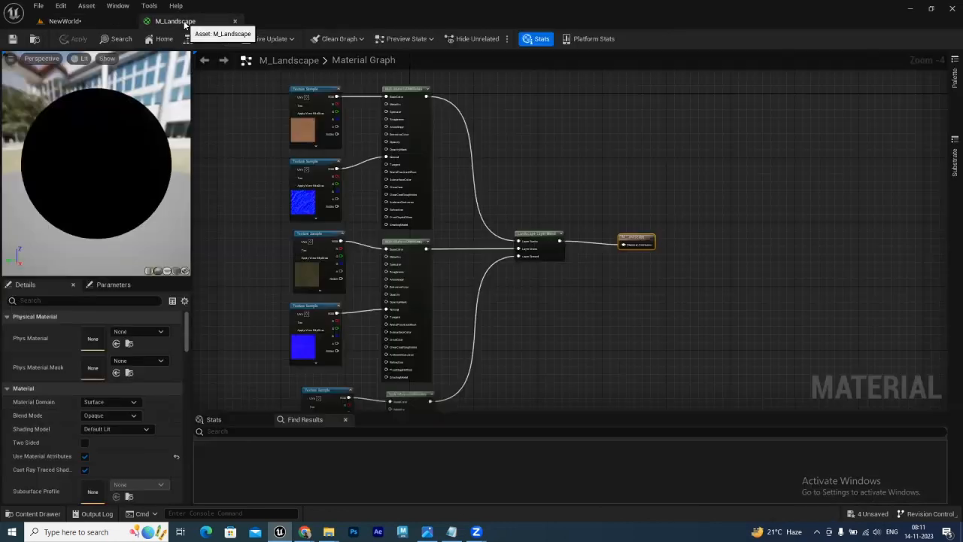
{"action": "left_click", "coordinate": [67, 21]}
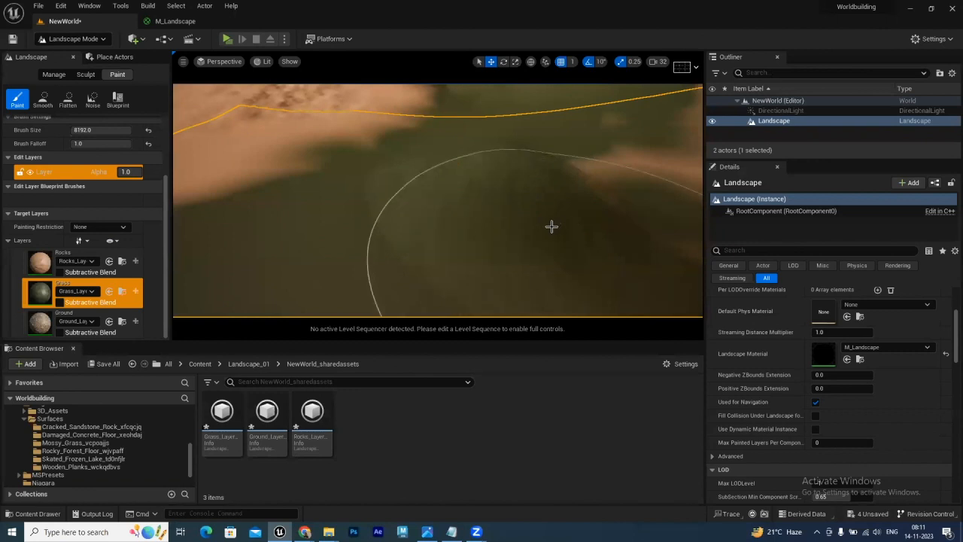
{"action": "right_click_drag", "start_coordinate": [495, 228], "coordinate": [495, 200]}
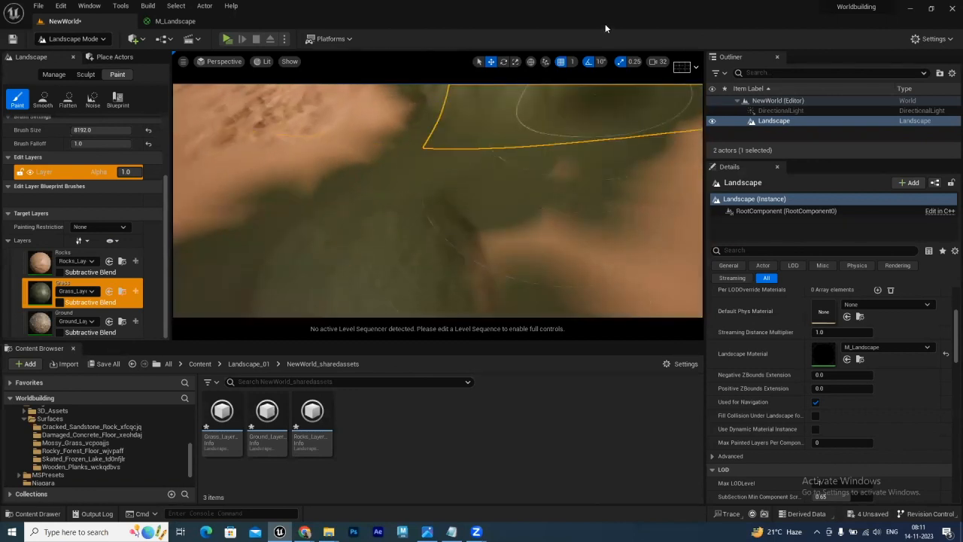